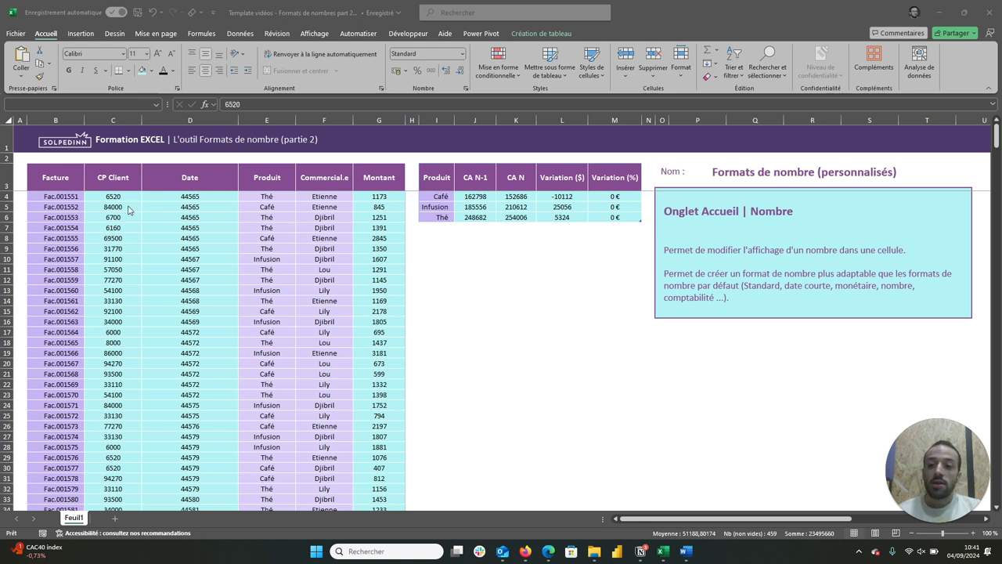
Step: Open the Number Format list for the selected CP Client column
{"action": "left_click", "coordinate": [464, 54]}
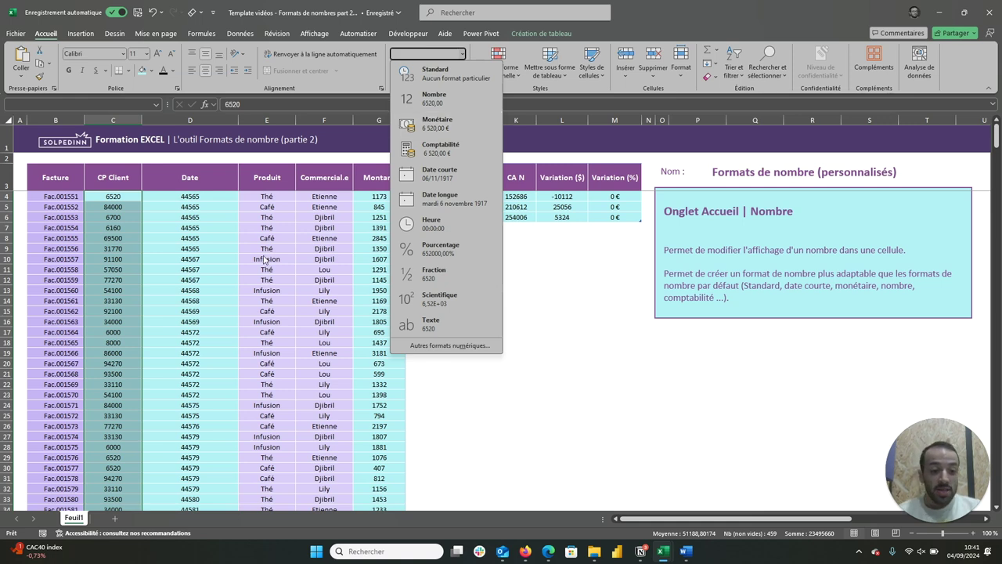
Step: Open the Format de cellule dialog for the CP Client values through Autres formats numériques
{"action": "key", "text": "Escape"}
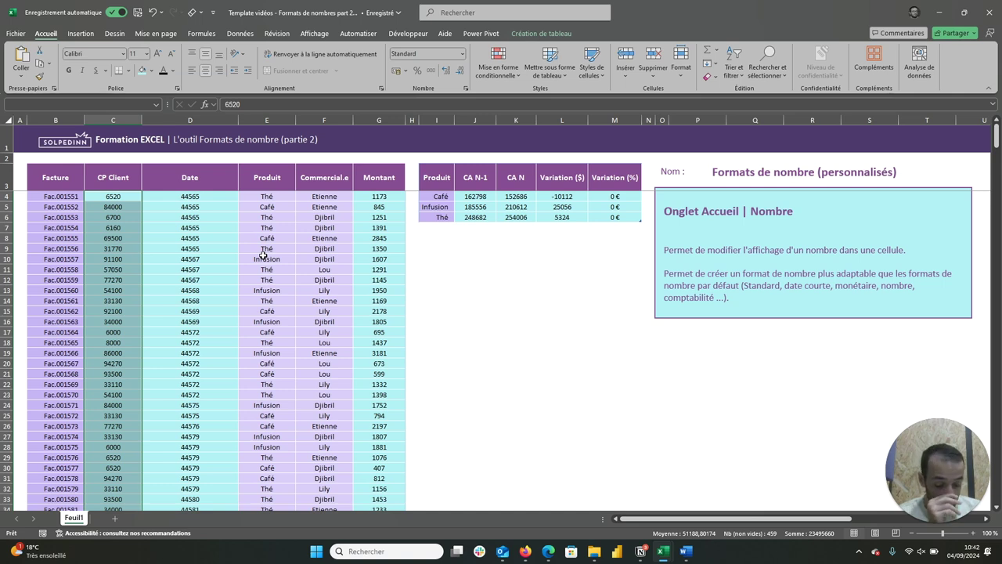
{"action": "left_click", "coordinate": [461, 53]}
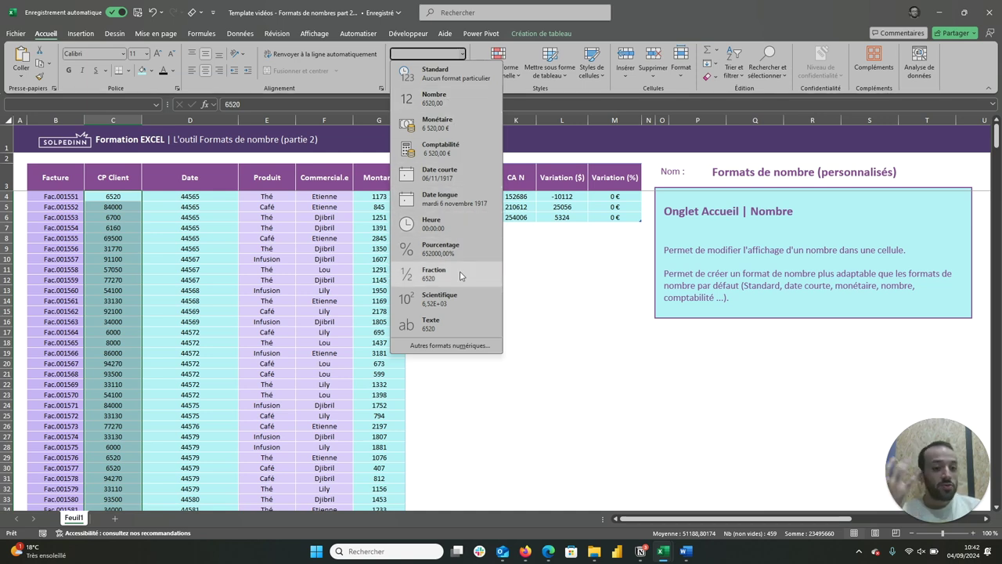
{"action": "left_click", "coordinate": [461, 346]}
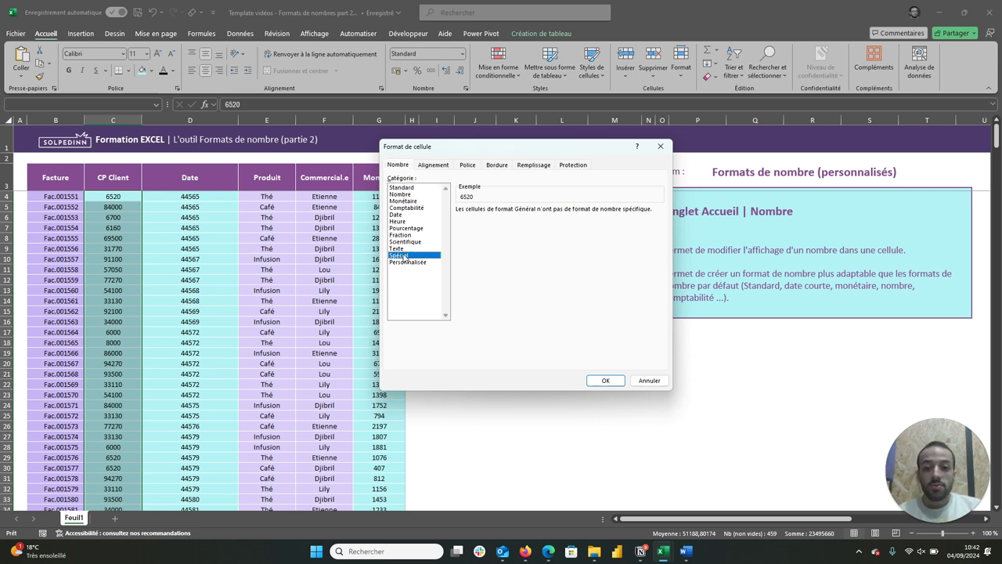
Step: Apply the Spécial Code postal format so CP Client codes keep leading zeros, like 06520
{"action": "left_click", "coordinate": [399, 255]}
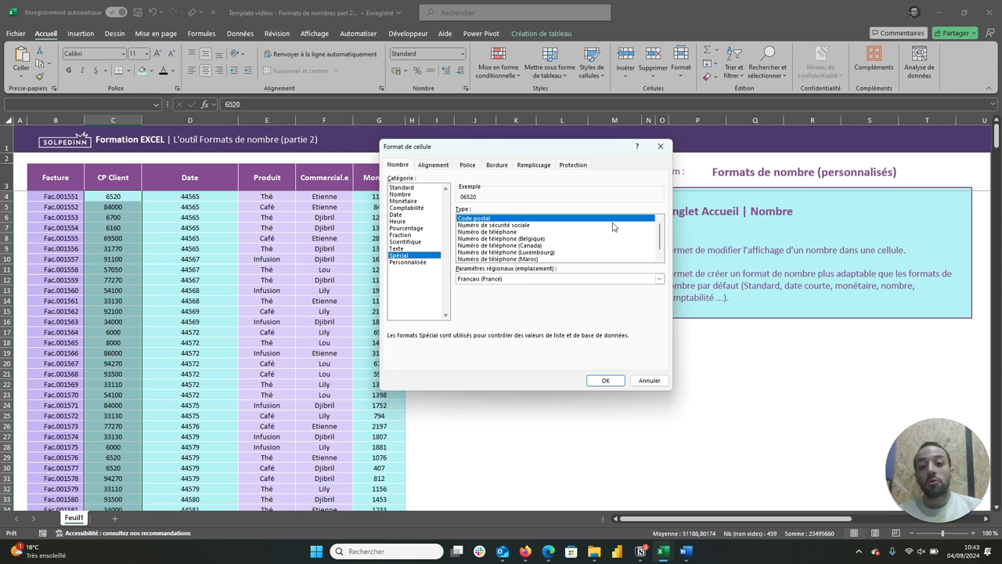
{"action": "left_click", "coordinate": [605, 380]}
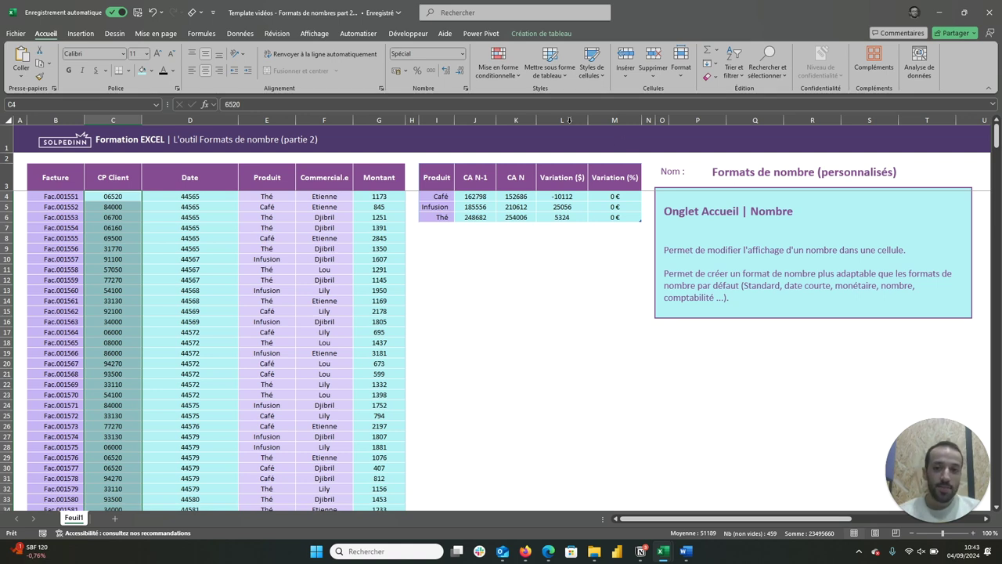
{"action": "left_click", "coordinate": [462, 55]}
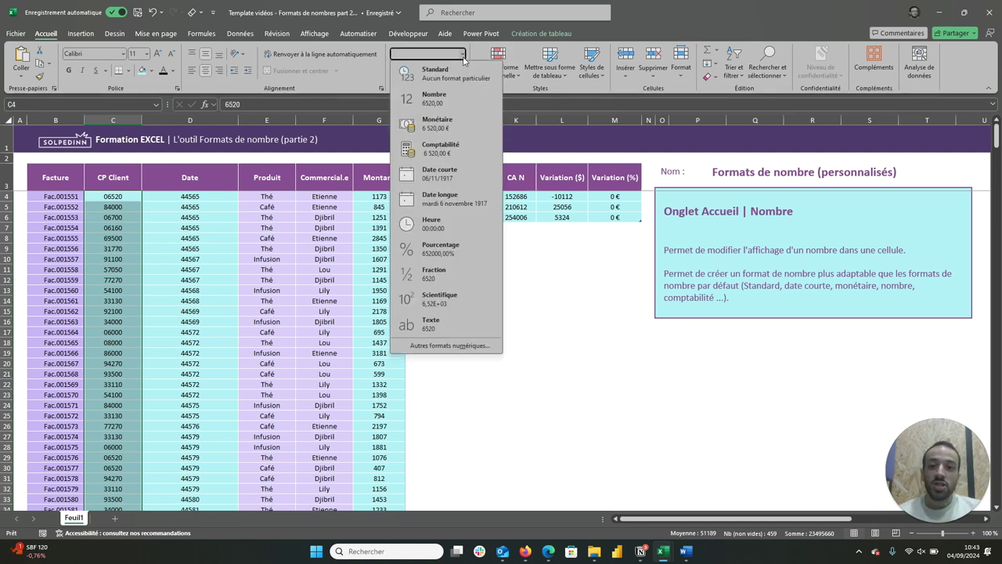
Step: Reopen Format de cellule on Personnalisée to reveal CP Client's custom code 00000
{"action": "left_click", "coordinate": [435, 345]}
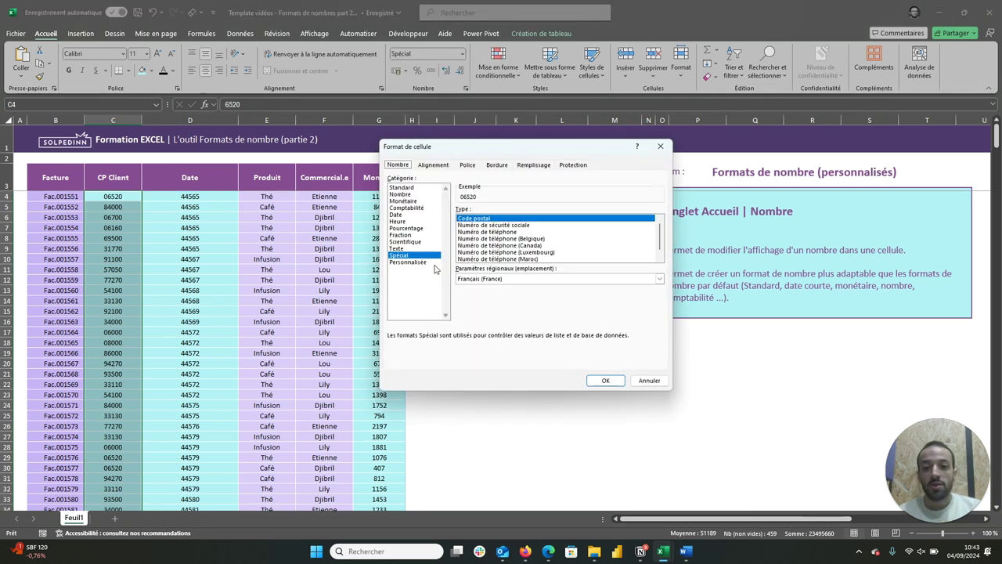
{"action": "left_click", "coordinate": [427, 264]}
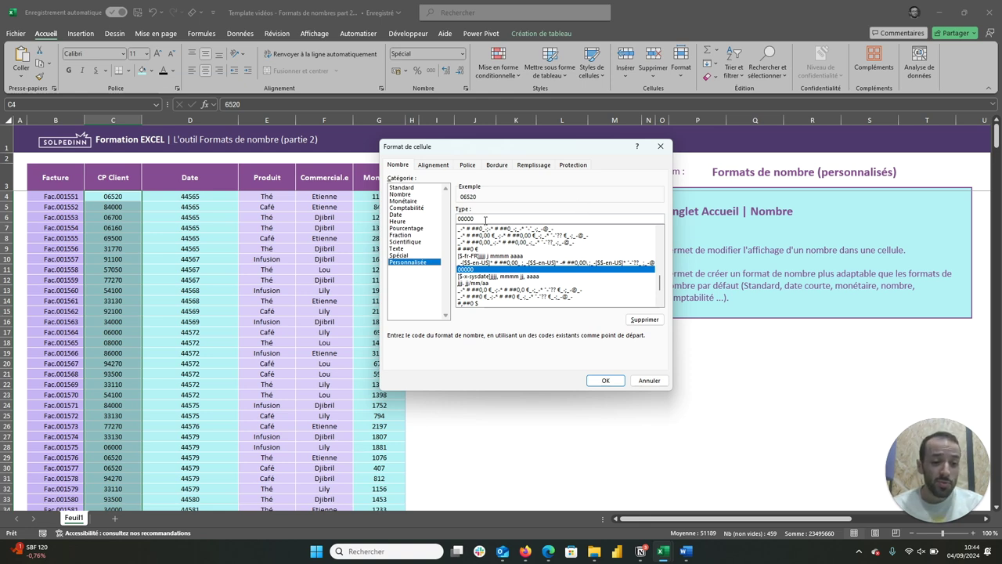
Step: Try the custom code 0#### on CP Client, then restore 00000 and apply it
{"action": "left_click_drag", "start_coordinate": [485, 220], "coordinate": [461, 220]}
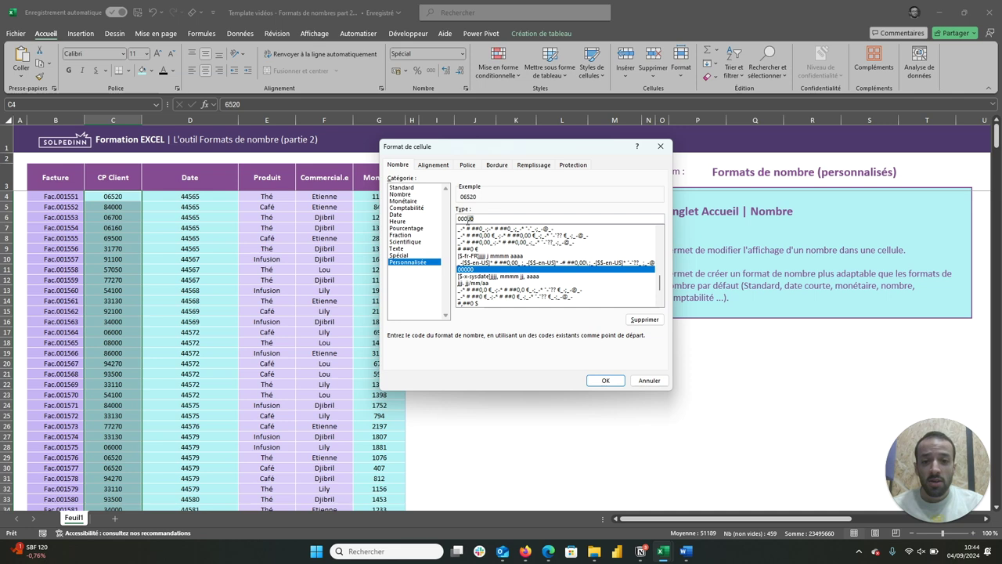
{"action": "left_click", "coordinate": [461, 220]}
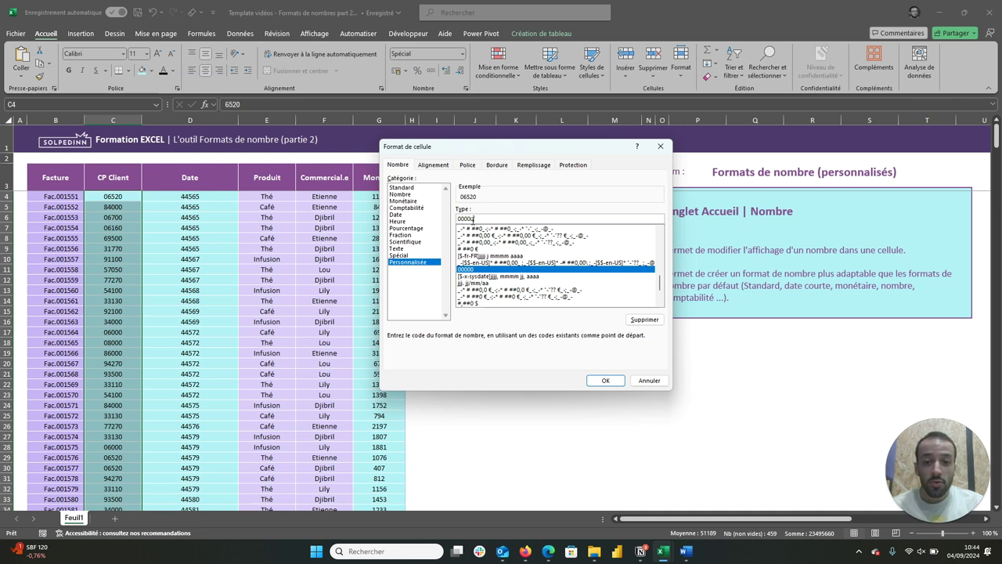
{"action": "left_click_drag", "start_coordinate": [476, 219], "coordinate": [461, 219]}
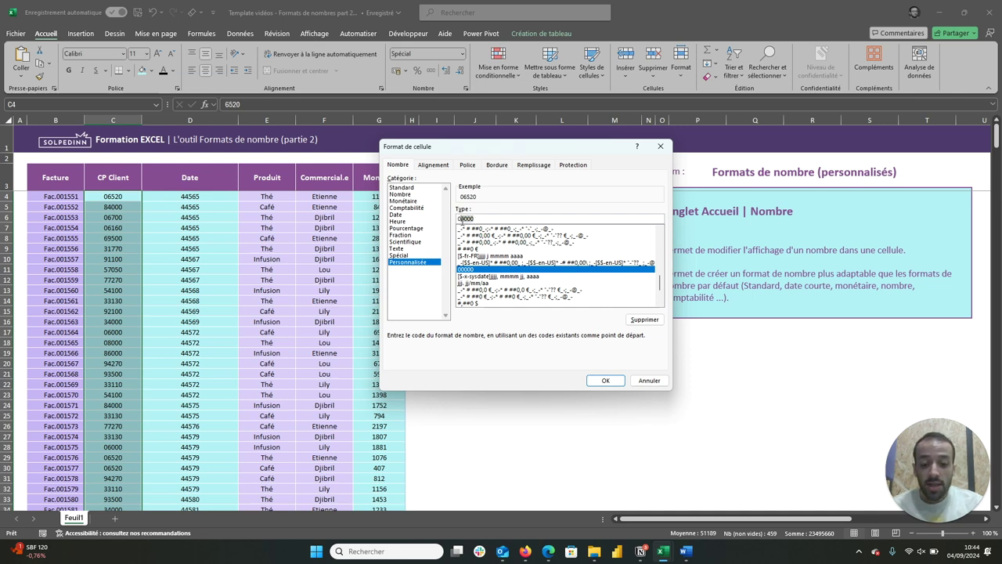
{"action": "type", "text": "#"}
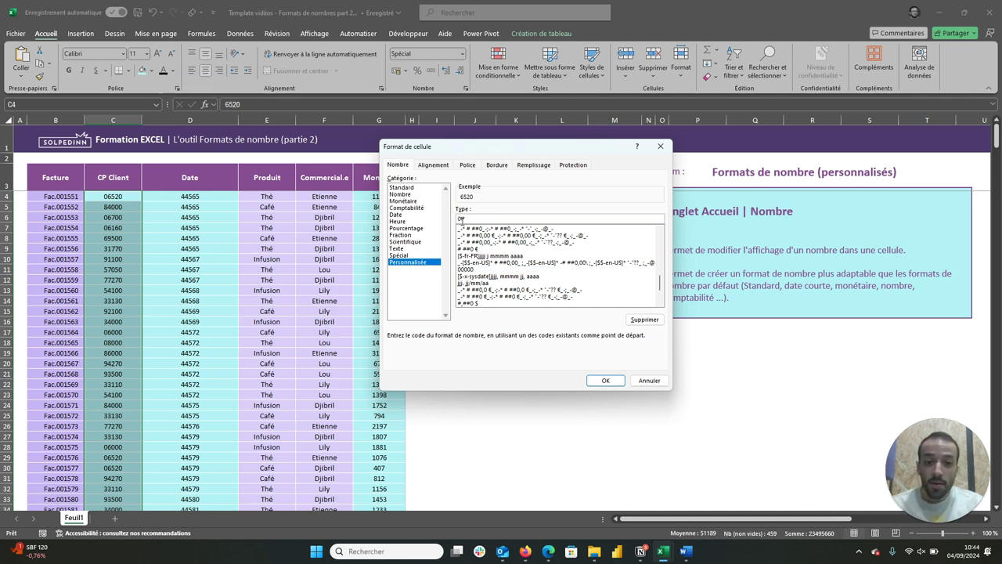
{"action": "type", "text": "###"}
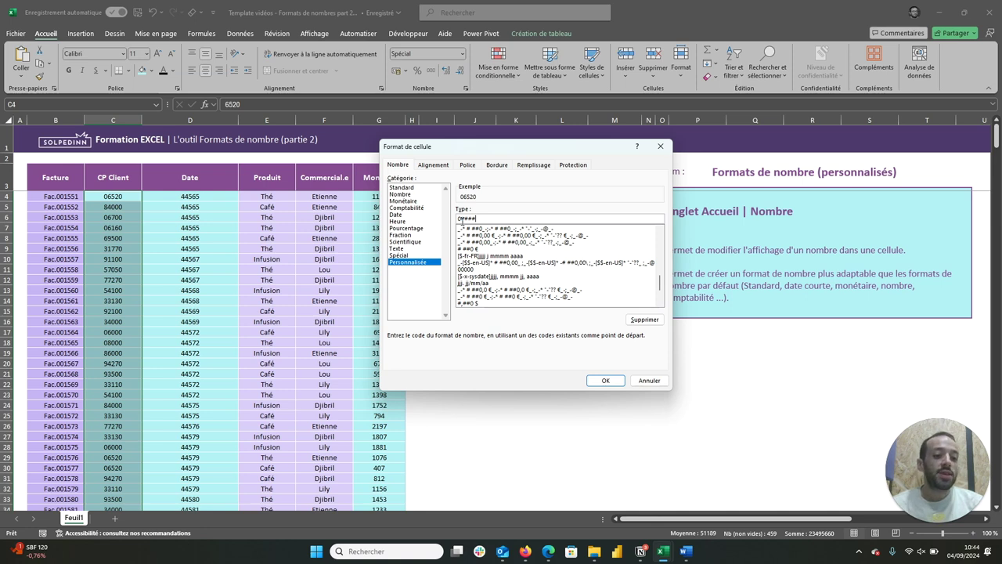
{"action": "key", "text": "BackSpace"}
{"action": "key", "text": "BackSpace"}
{"action": "key", "text": "BackSpace"}
{"action": "key", "text": "BackSpace"}
{"action": "type", "text": "00000"}
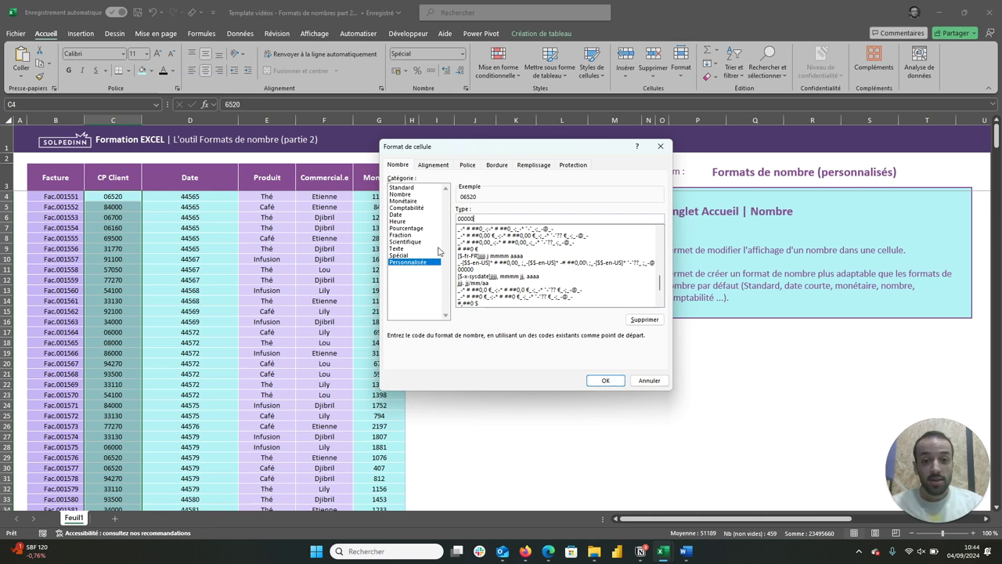
{"action": "left_click", "coordinate": [599, 380]}
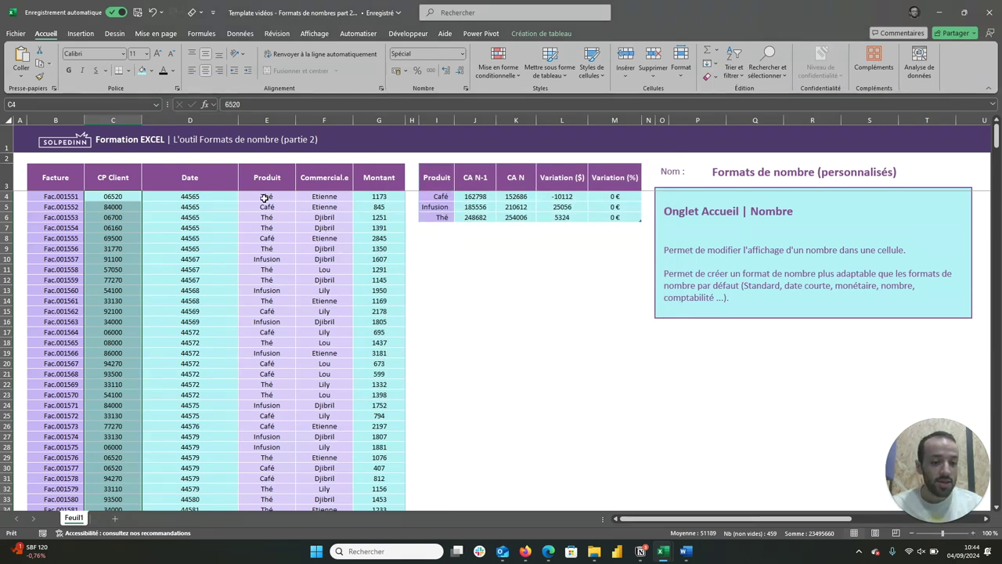
Step: Select the Date column from D4 down and apply Date longue, e.g. mardi 4 janvier 2022
{"action": "left_click", "coordinate": [191, 196]}
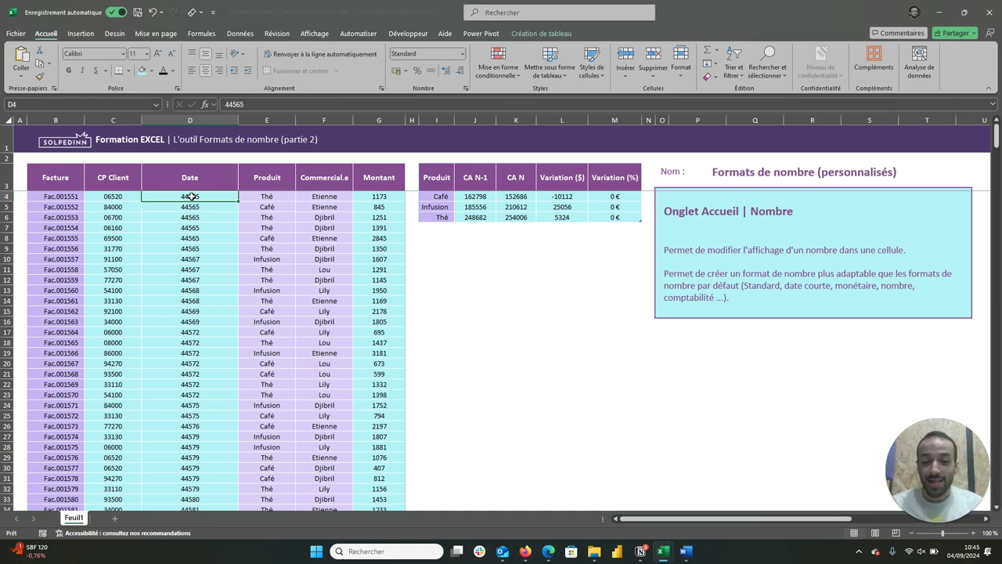
{"action": "key", "text": "ctrl+shift+Down"}
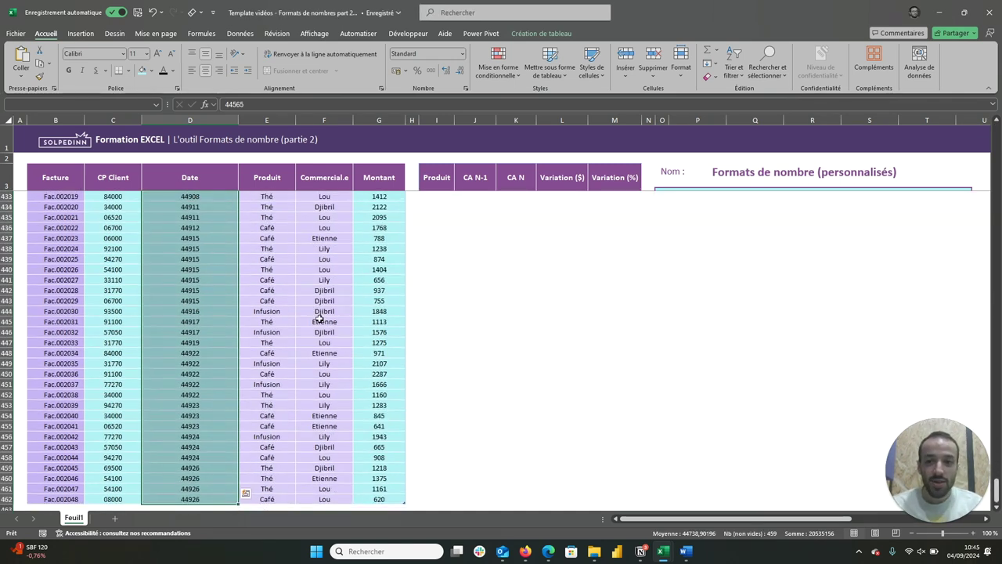
{"action": "scroll", "coordinate": [319, 317], "scroll_direction": "up", "scroll_amount": 10}
{"action": "scroll", "coordinate": [318, 318], "scroll_direction": "up", "scroll_amount": 15}
{"action": "scroll", "coordinate": [317, 320], "scroll_direction": "up", "scroll_amount": 15}
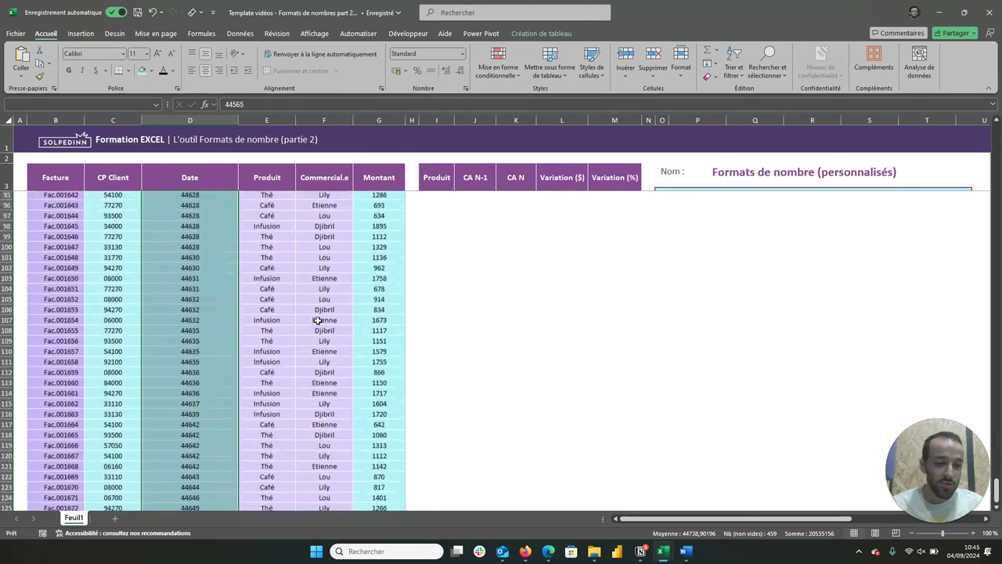
{"action": "scroll", "coordinate": [317, 320], "scroll_direction": "up", "scroll_amount": 20}
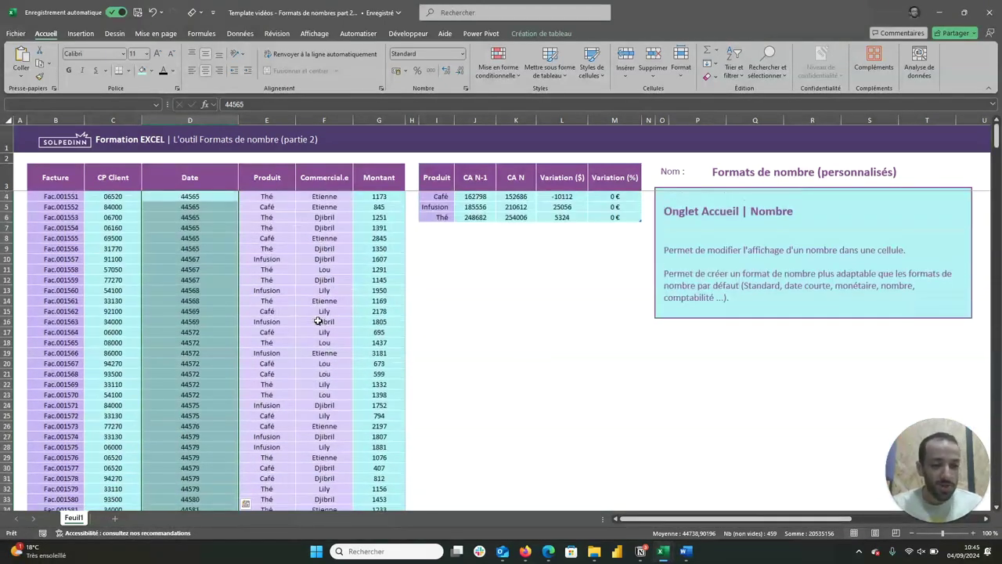
{"action": "left_click", "coordinate": [462, 55]}
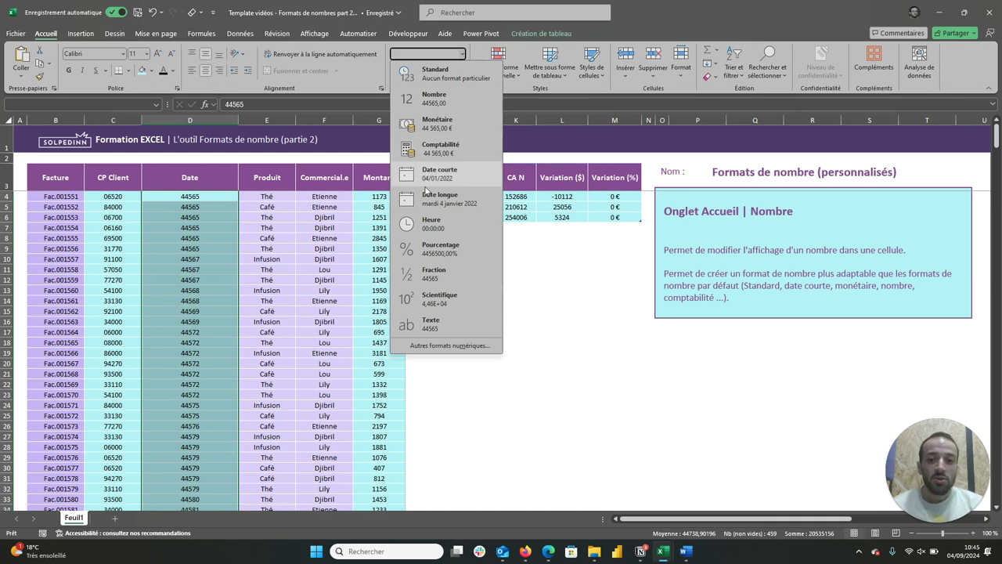
{"action": "left_click", "coordinate": [425, 199]}
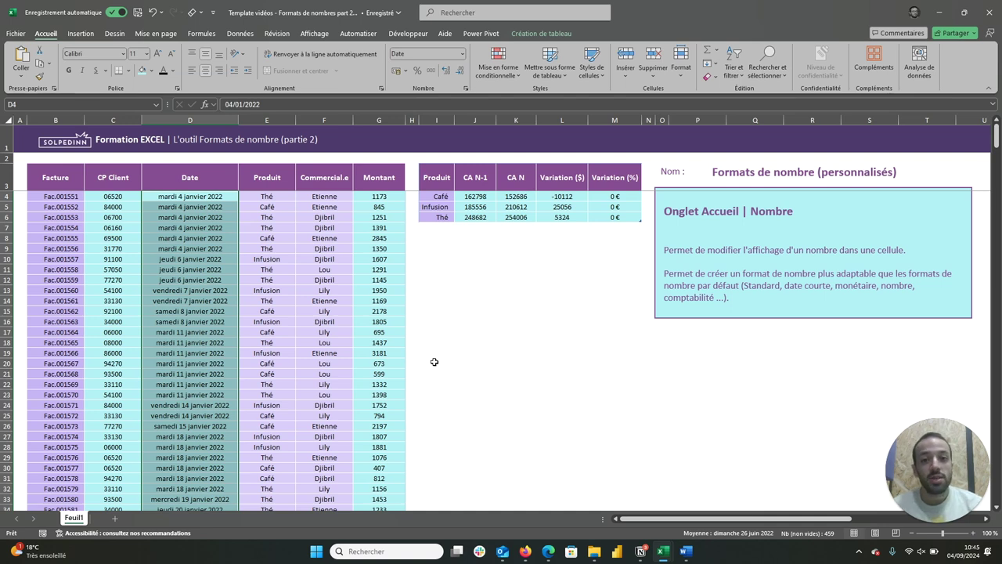
Step: Show the Date column's custom code [$-x-sysdate]jjjj, mmmm jj, aaaa in Personnalisée
{"action": "left_click", "coordinate": [462, 54]}
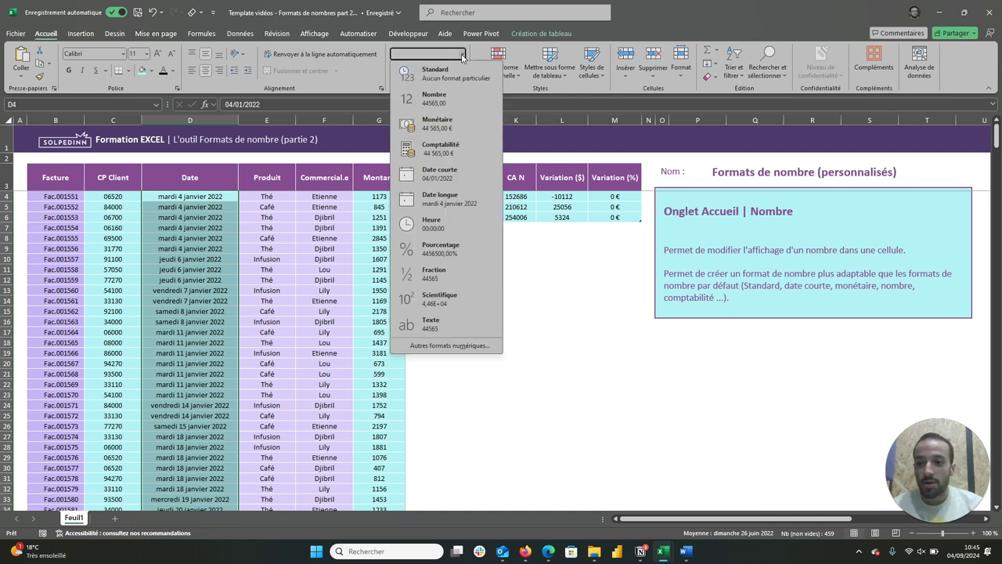
{"action": "left_click", "coordinate": [460, 350]}
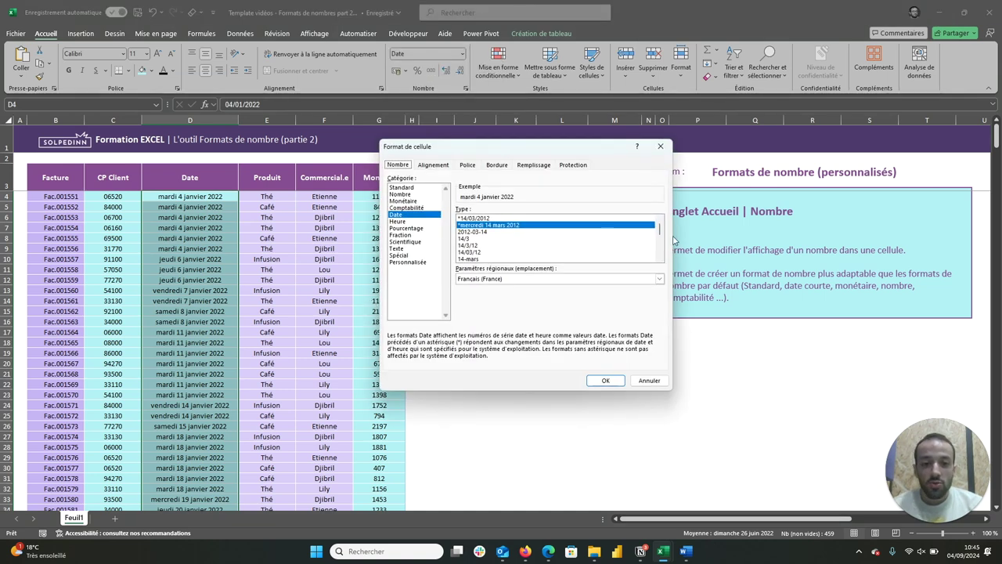
{"action": "left_click_drag", "start_coordinate": [660, 236], "coordinate": [658, 255]}
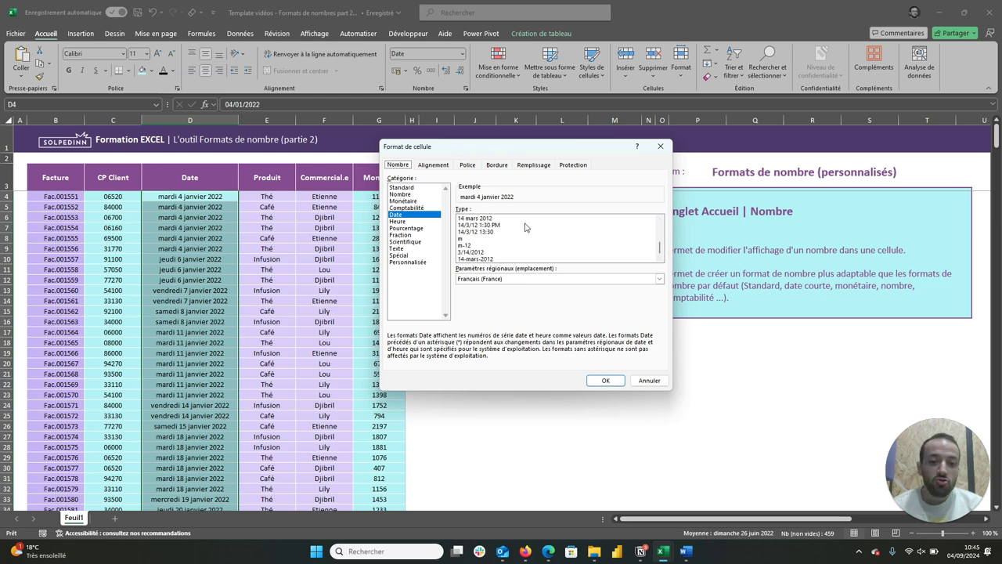
{"action": "left_click", "coordinate": [408, 263]}
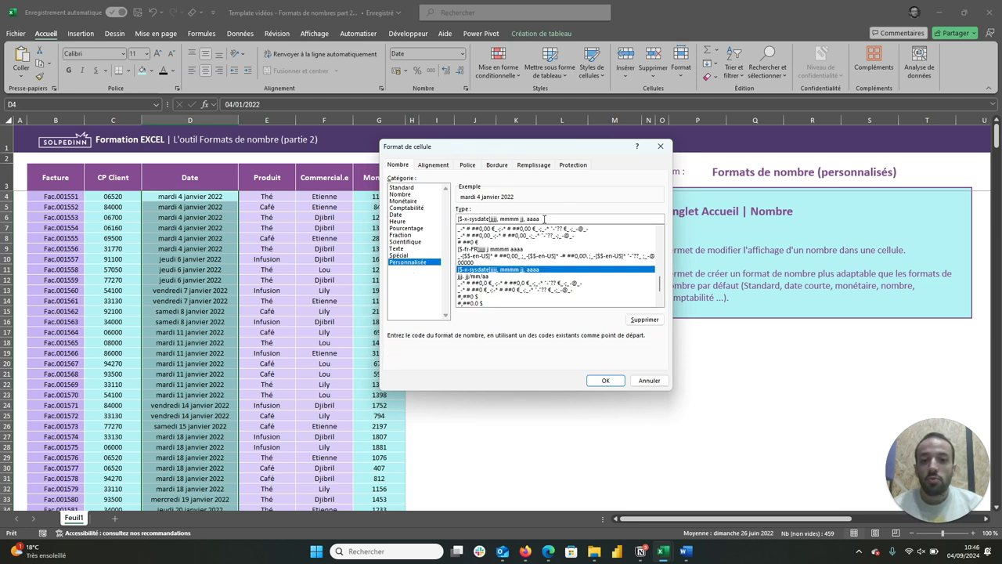
Step: Preview day codes jjjj, jjj and jj in the Type box, then start the code jjj. jj/m
{"action": "left_click_drag", "start_coordinate": [544, 218], "coordinate": [477, 211]}
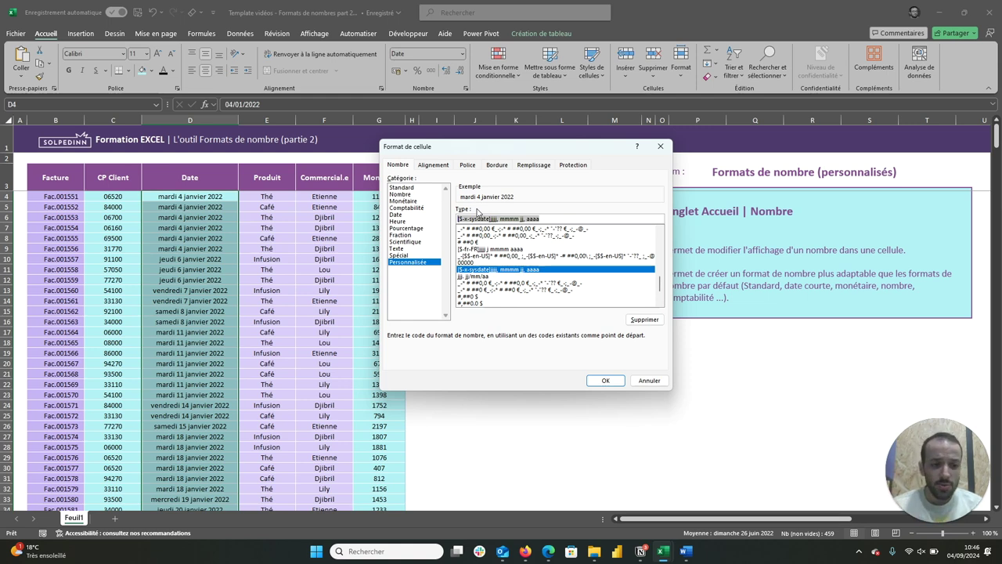
{"action": "type", "text": "j"}
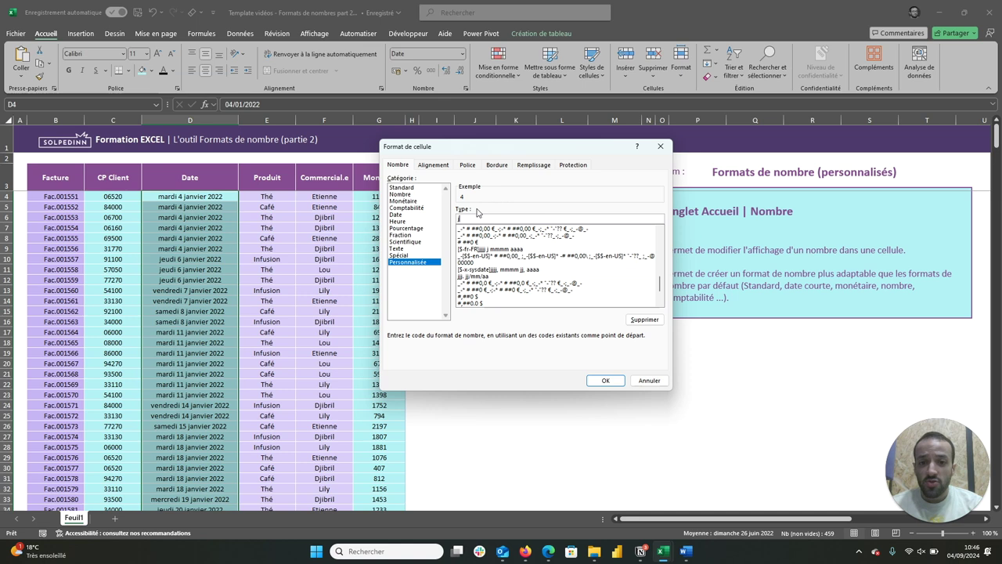
{"action": "type", "text": "="}
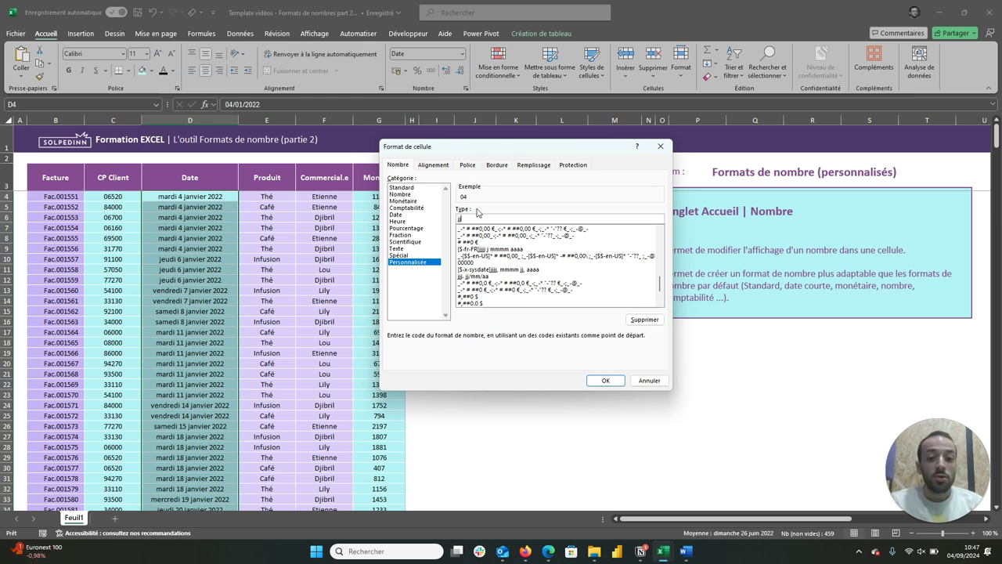
{"action": "key", "text": "BackSpace"}
{"action": "type", "text": "j"}
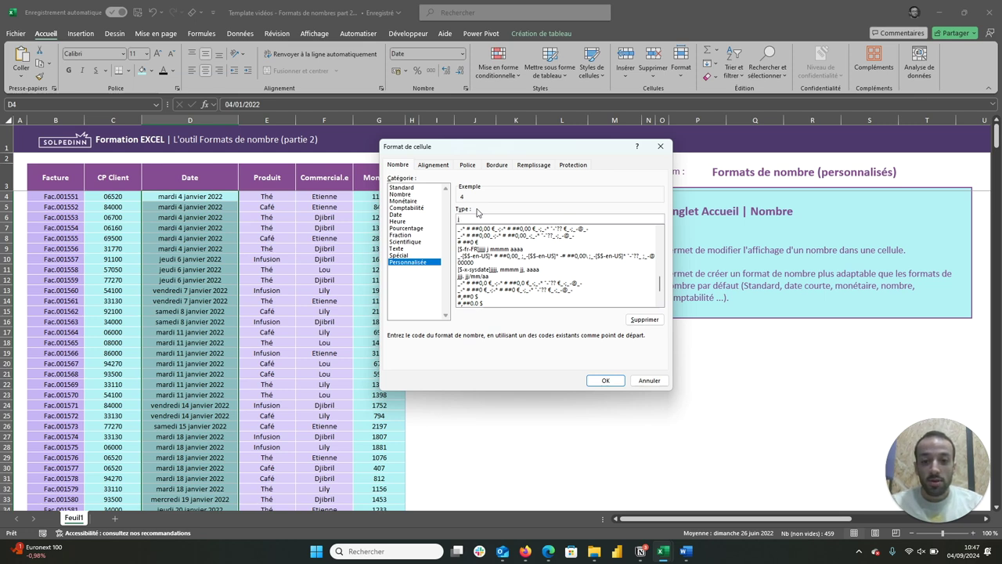
{"action": "type", "text": "jjj j"}
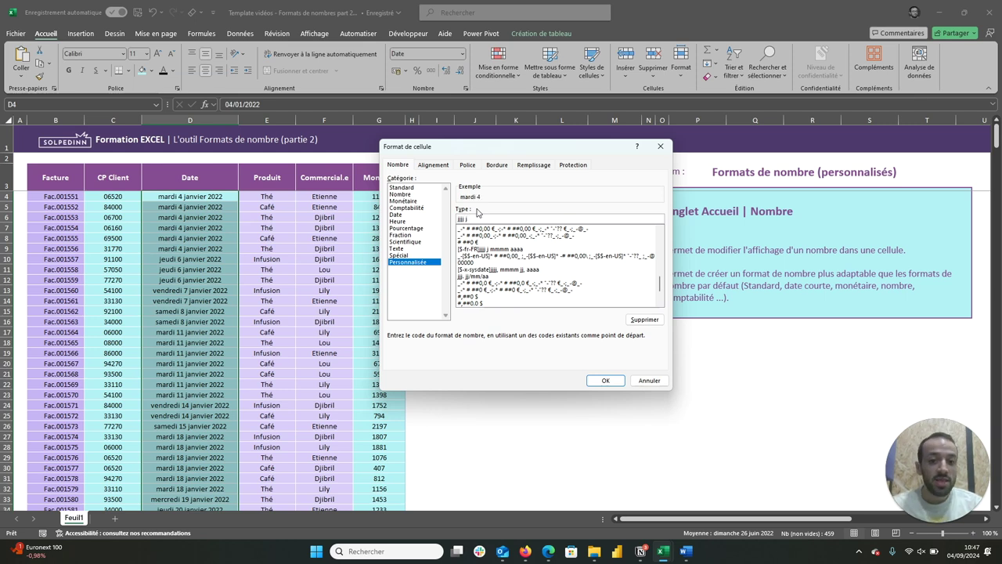
{"action": "key", "text": "BackSpace"}
{"action": "key", "text": "BackSpace"}
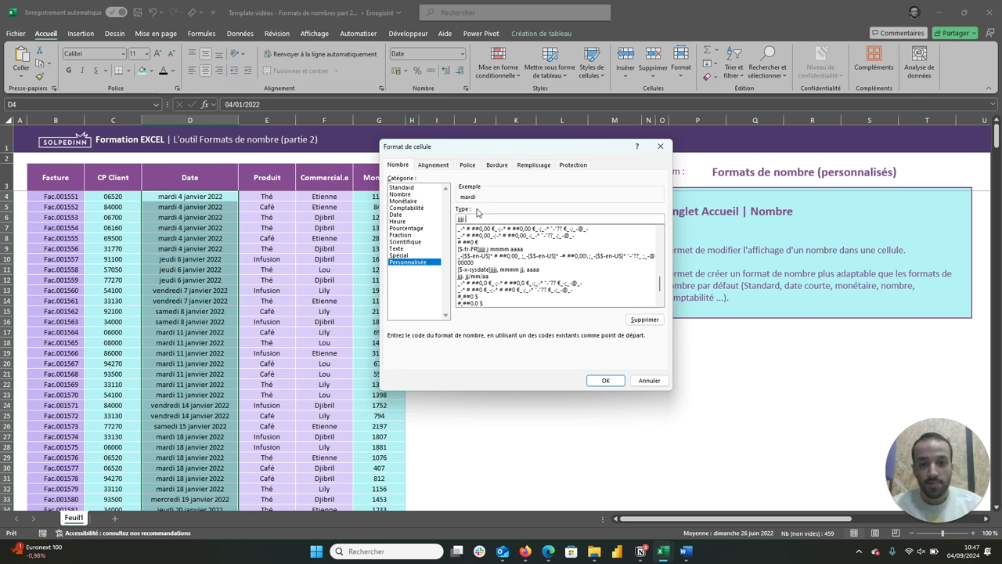
{"action": "key", "text": "BackSpace"}
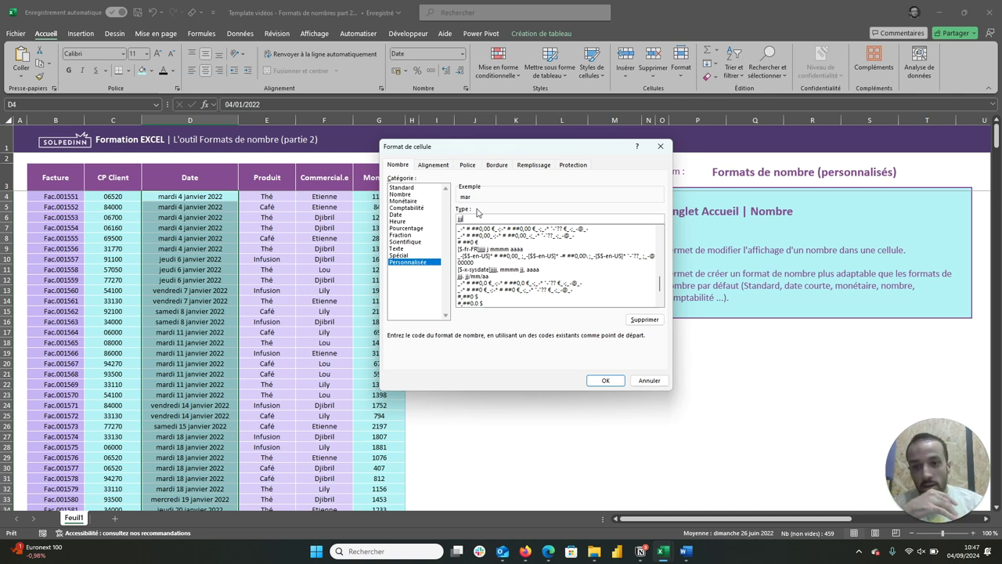
{"action": "type", "text": "jj"}
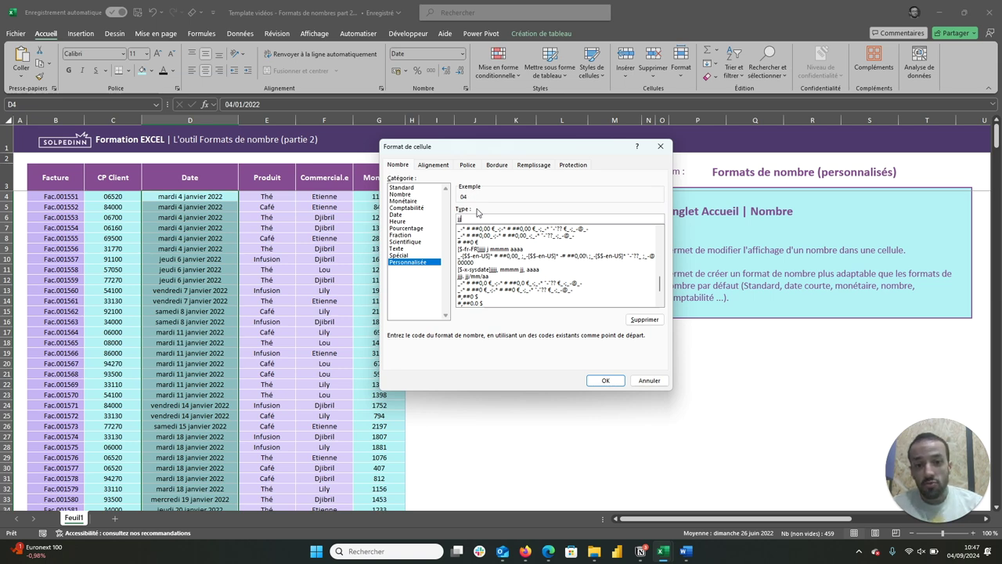
{"action": "type", "text": "."}
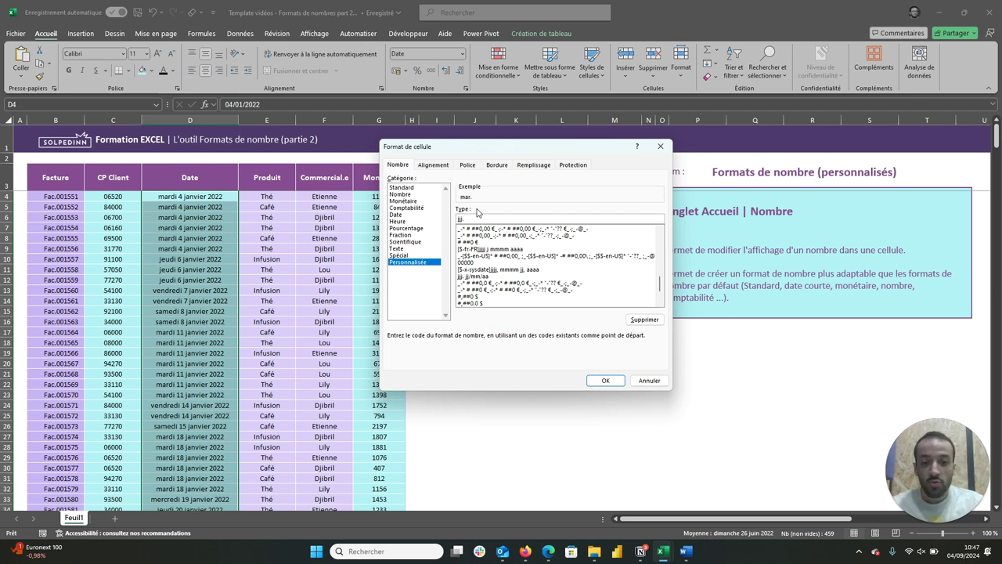
{"action": "type", "text": " jj"}
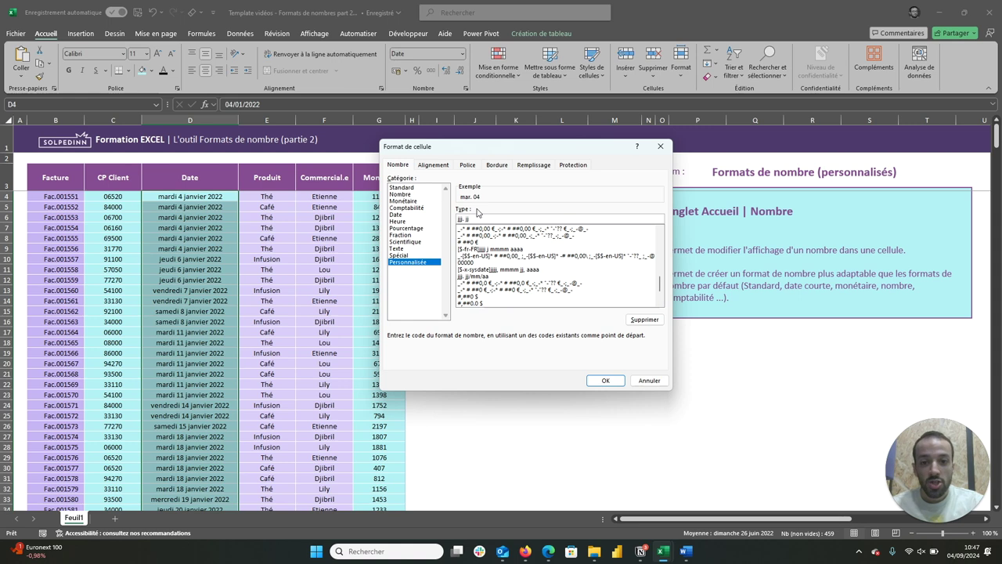
{"action": "type", "text": "/mm"}
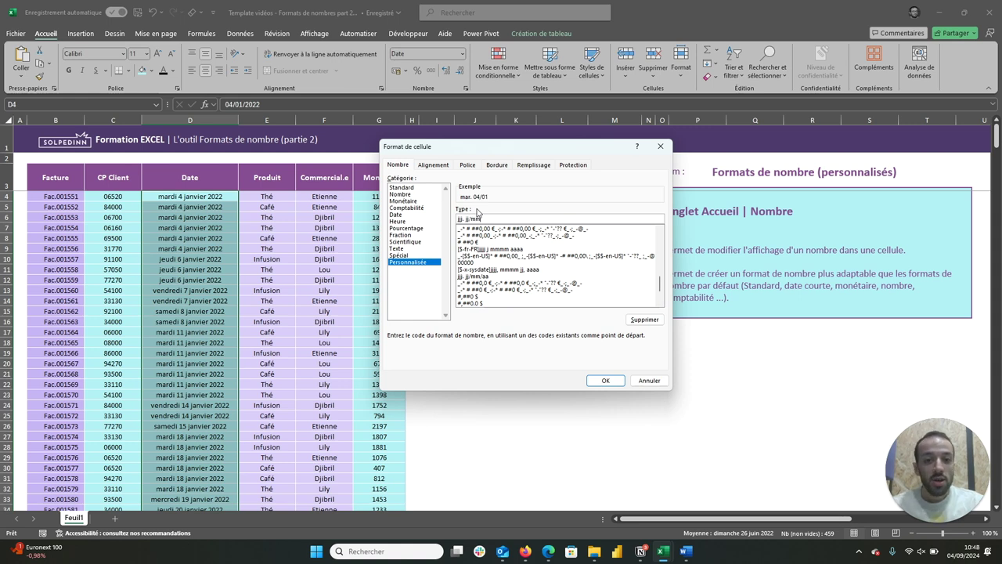
Step: Finish the date code as jjj. jj/mm/aa after trying longer month and year codes, and apply it
{"action": "key", "text": "BackSpace"}
{"action": "key", "text": "BackSpace"}
{"action": "type", "text": "mmmm"}
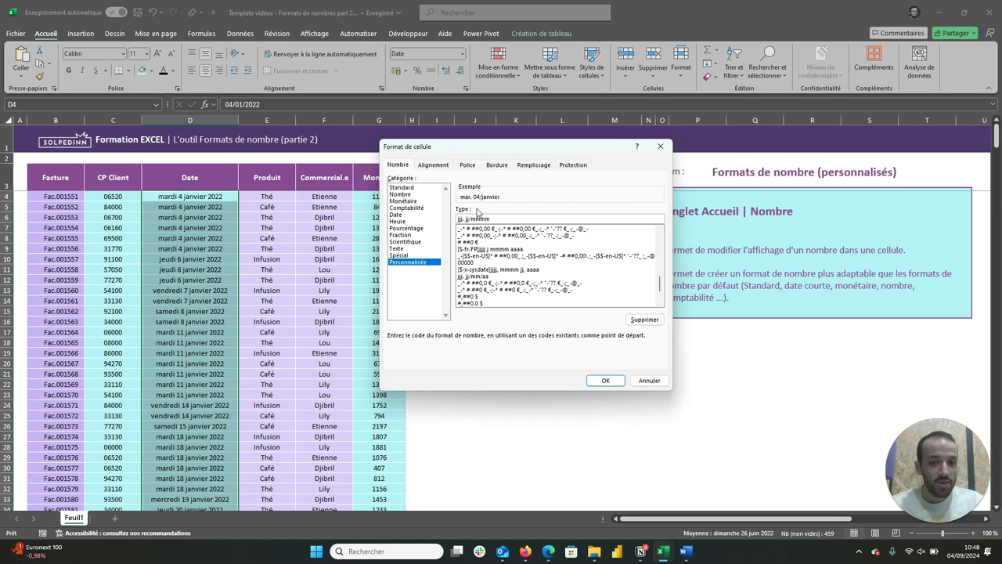
{"action": "key", "text": "BackSpace"}
{"action": "key", "text": "BackSpace"}
{"action": "key", "text": "BackSpace"}
{"action": "type", "text": "/"}
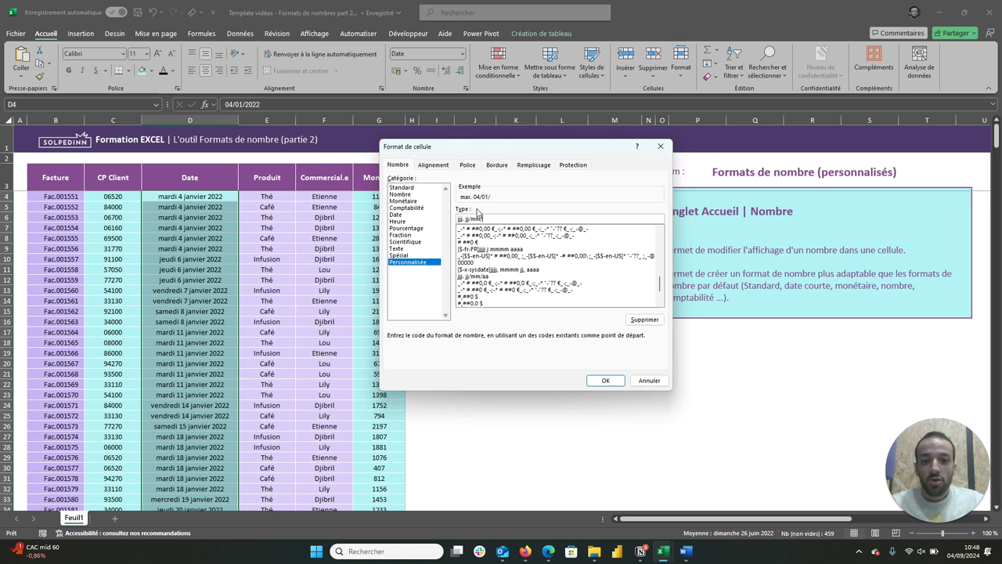
{"action": "type", "text": "aa"}
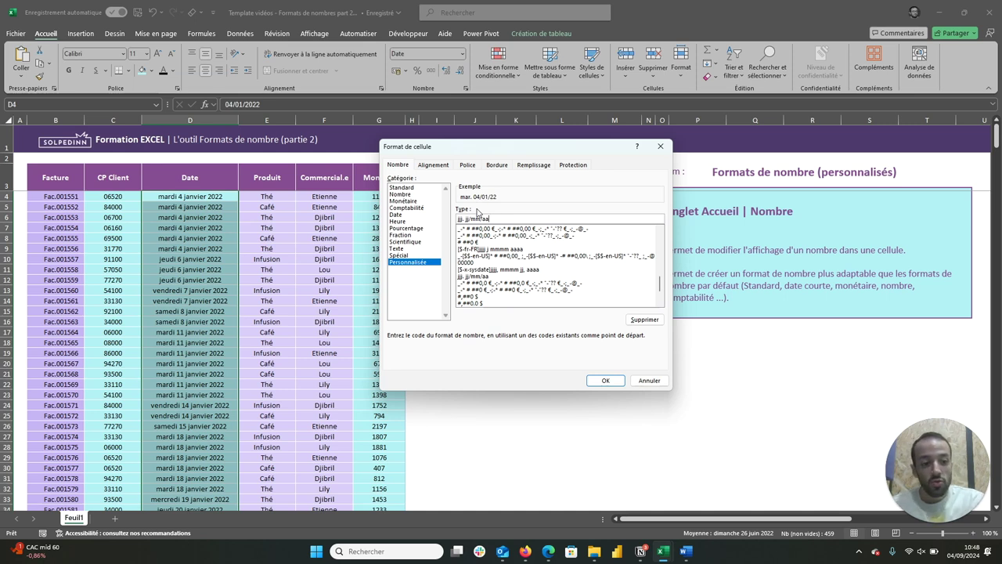
{"action": "type", "text": "a"}
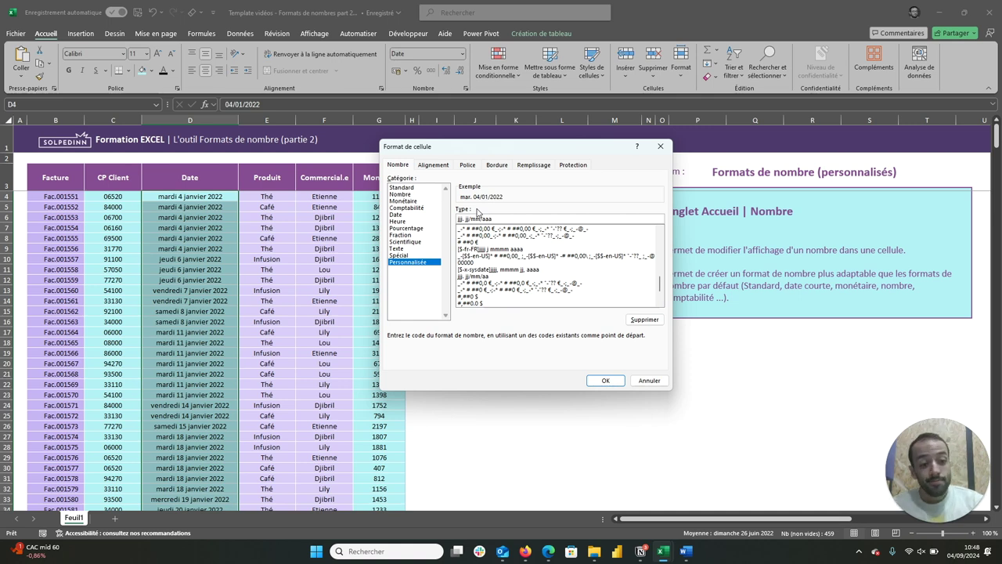
{"action": "type", "text": "a"}
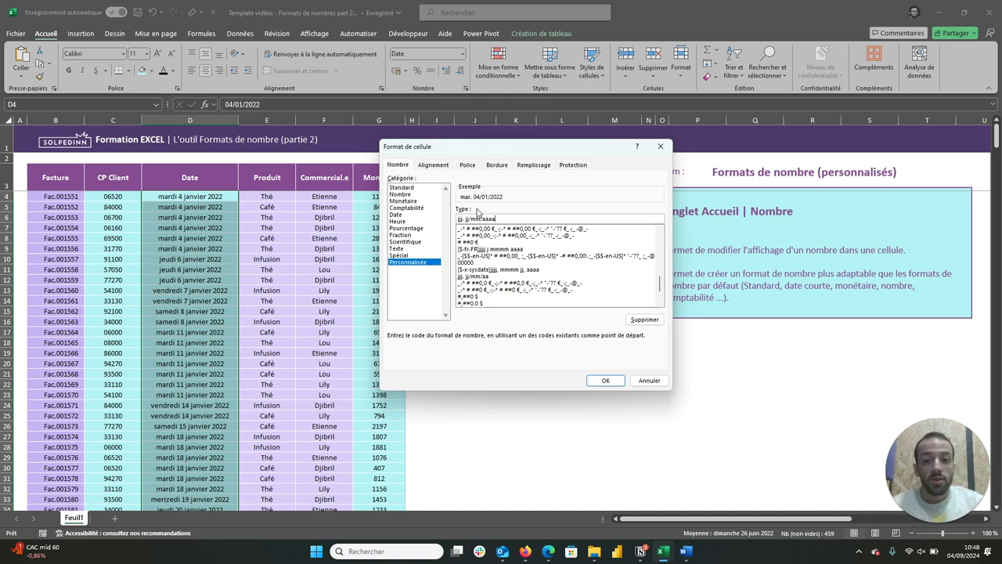
{"action": "key", "text": "BackSpace"}
{"action": "key", "text": "BackSpace"}
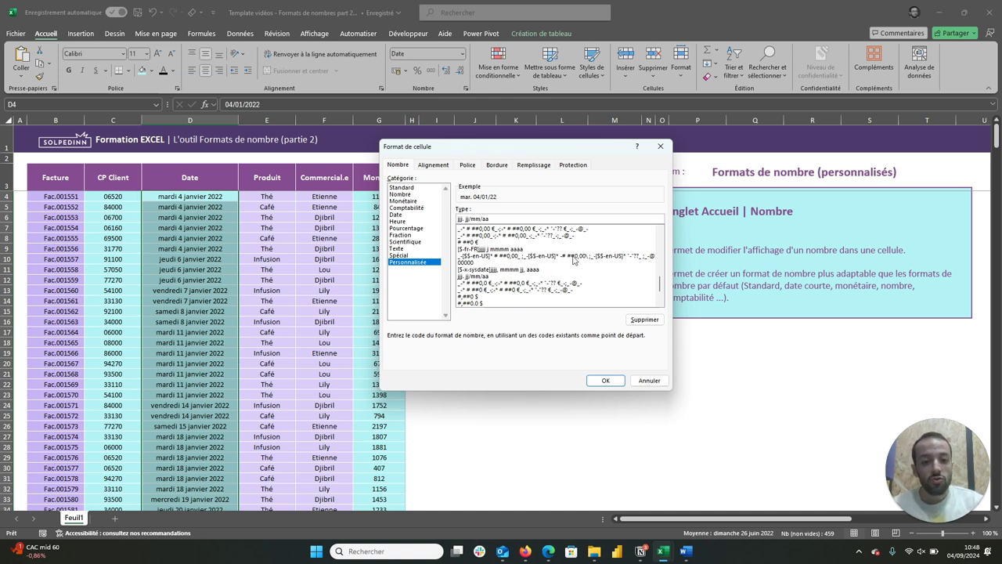
{"action": "left_click", "coordinate": [606, 381]}
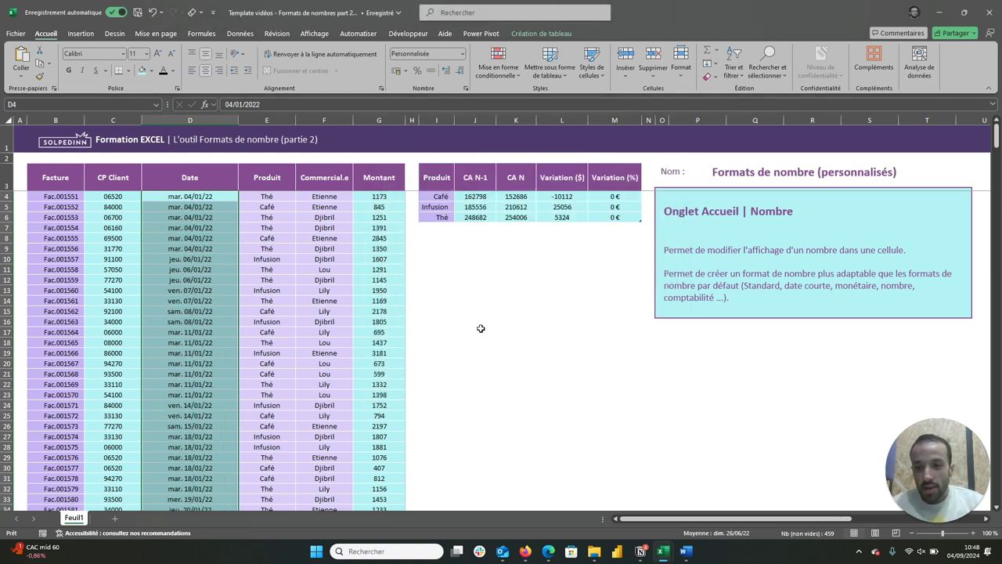
{"action": "left_click", "coordinate": [378, 196]}
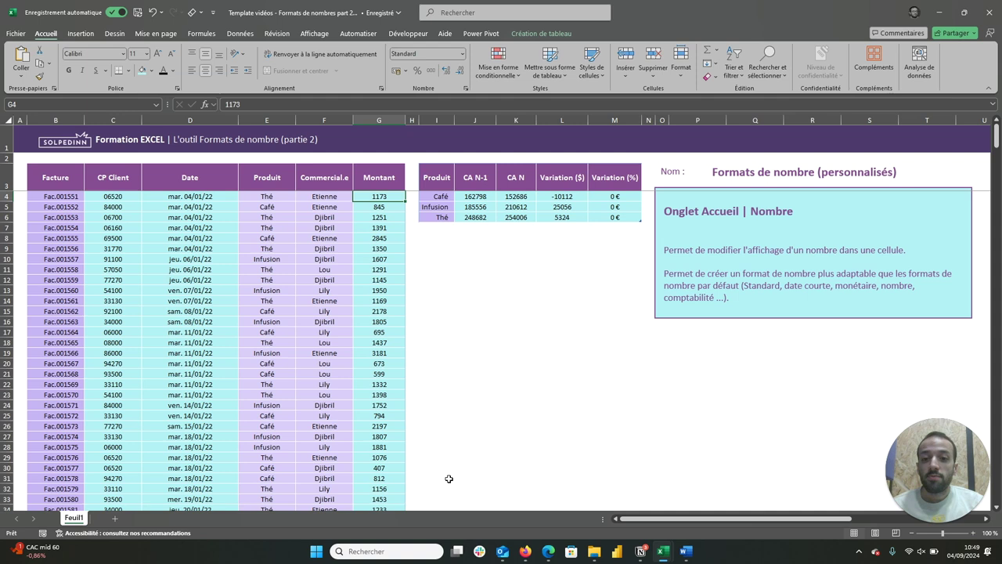
Step: Select the whole Montant column and switch it from Monétaire to the Comptabilité format
{"action": "key", "text": "ctrl+shift+Down"}
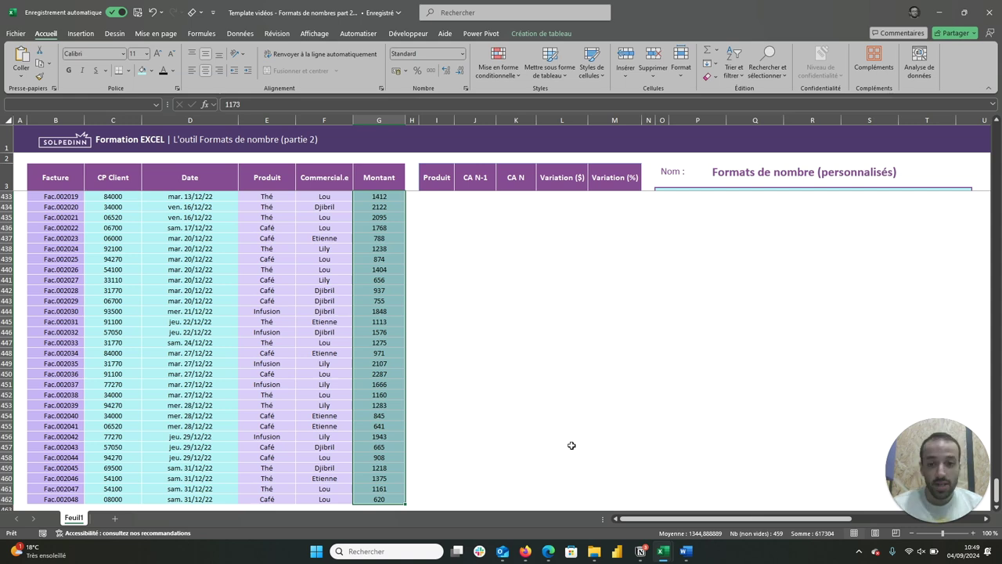
{"action": "scroll", "coordinate": [571, 444], "scroll_direction": "up", "scroll_amount": 10}
{"action": "scroll", "coordinate": [572, 444], "scroll_direction": "up", "scroll_amount": 20}
{"action": "scroll", "coordinate": [571, 445], "scroll_direction": "up", "scroll_amount": 20}
{"action": "scroll", "coordinate": [571, 445], "scroll_direction": "up", "scroll_amount": 20}
{"action": "scroll", "coordinate": [571, 445], "scroll_direction": "up", "scroll_amount": 20}
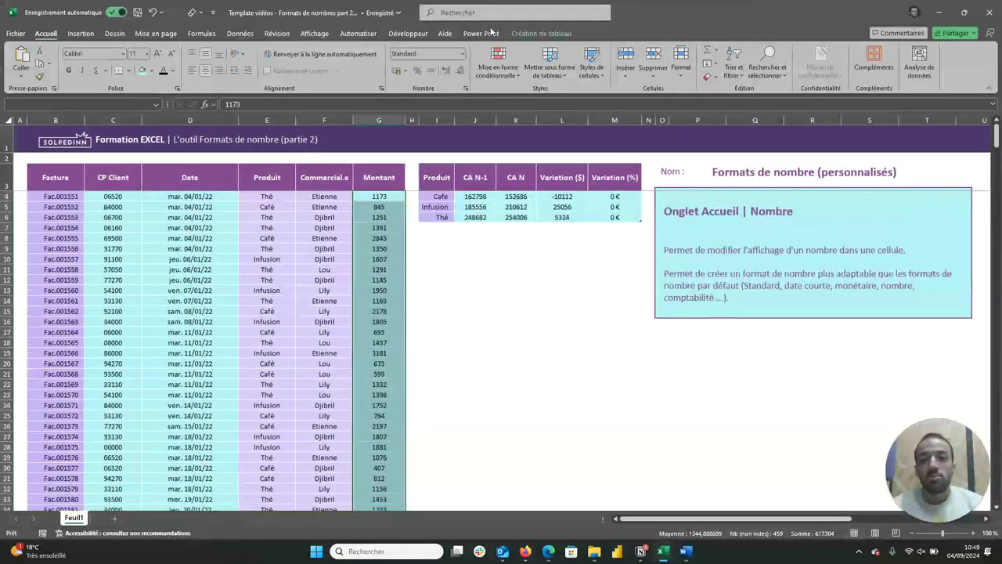
{"action": "left_click", "coordinate": [462, 53]}
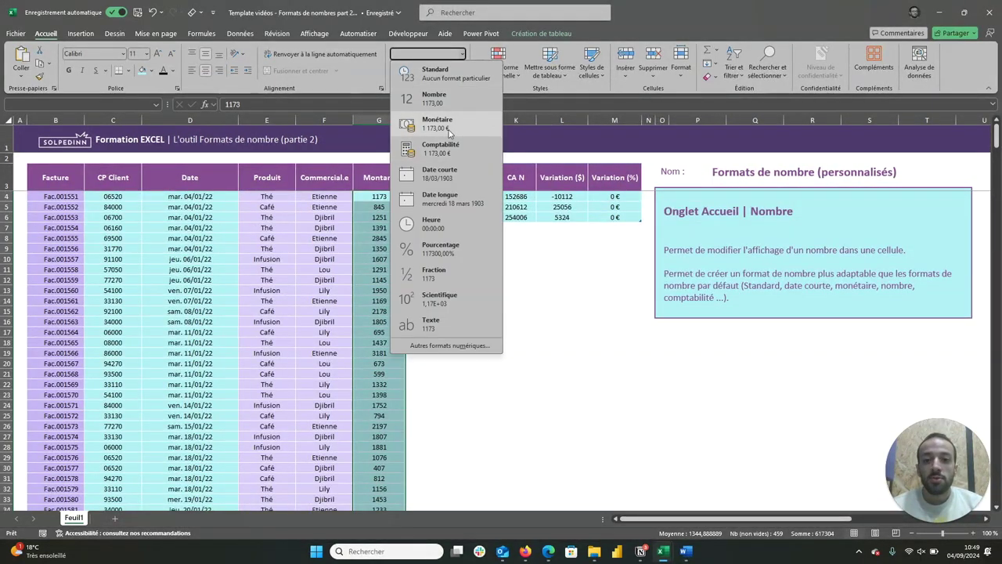
{"action": "left_click", "coordinate": [438, 126]}
{"action": "left_click", "coordinate": [461, 53]}
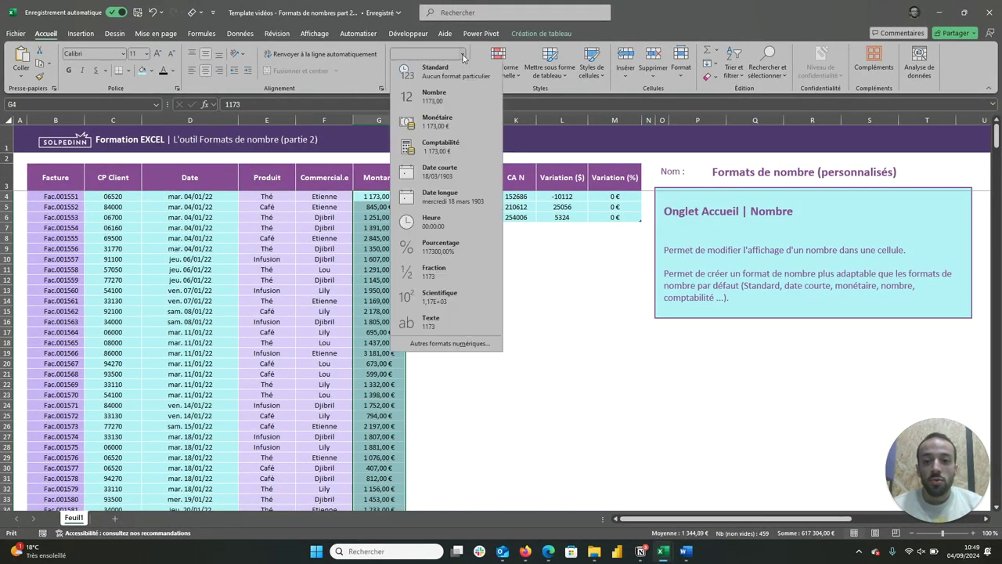
{"action": "left_click", "coordinate": [459, 143]}
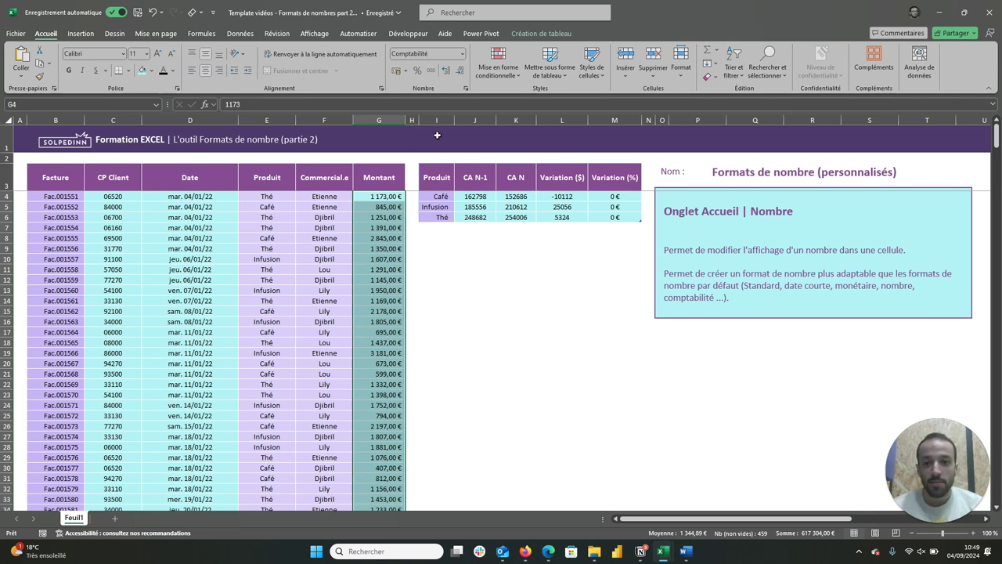
Step: Use the $ Anglais (États-Unis) symbol and remove all decimals, giving amounts like $ 1 173
{"action": "left_click", "coordinate": [408, 73]}
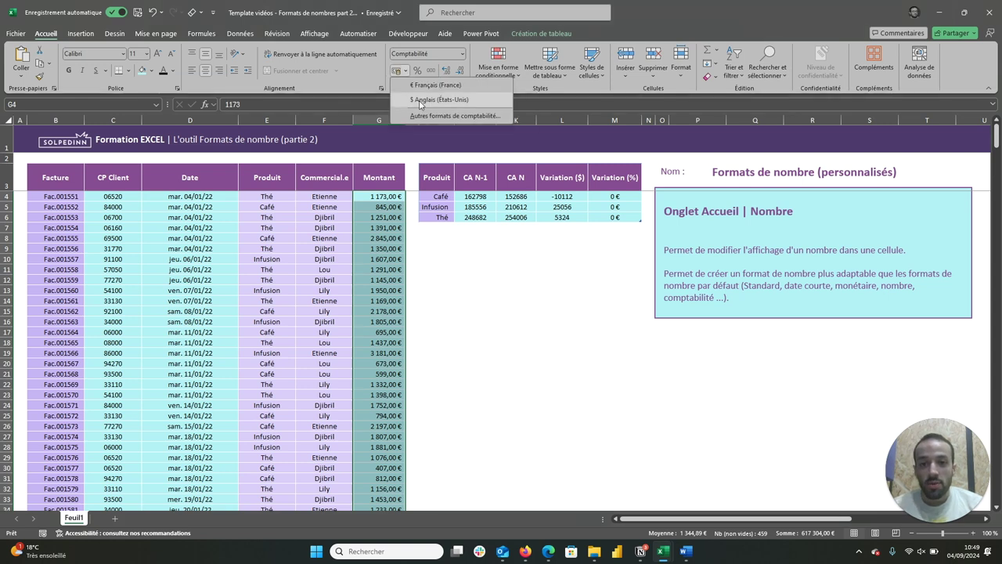
{"action": "left_click", "coordinate": [421, 105]}
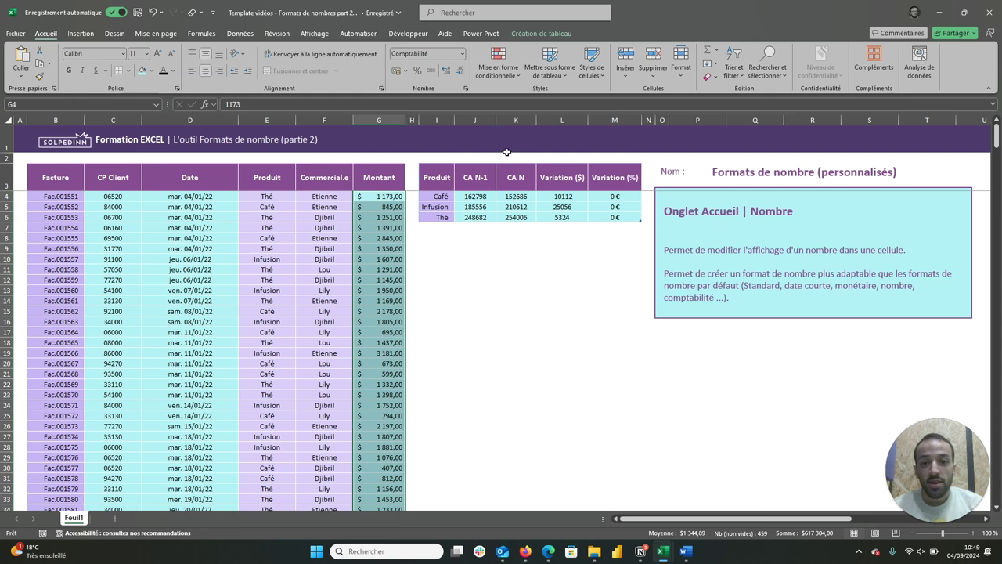
{"action": "left_click", "coordinate": [461, 69]}
{"action": "left_click", "coordinate": [461, 70]}
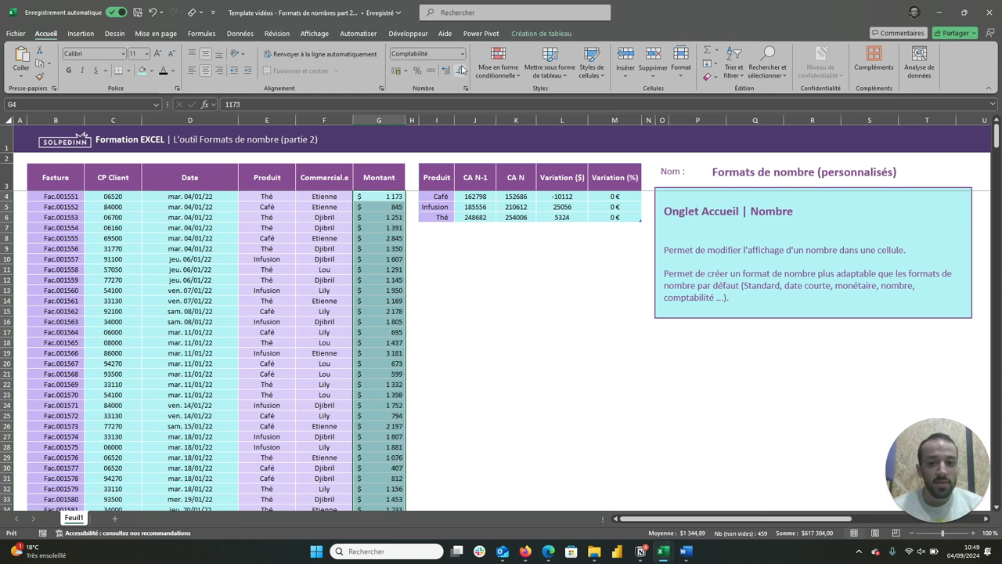
{"action": "left_click", "coordinate": [446, 70]}
{"action": "left_click", "coordinate": [447, 70]}
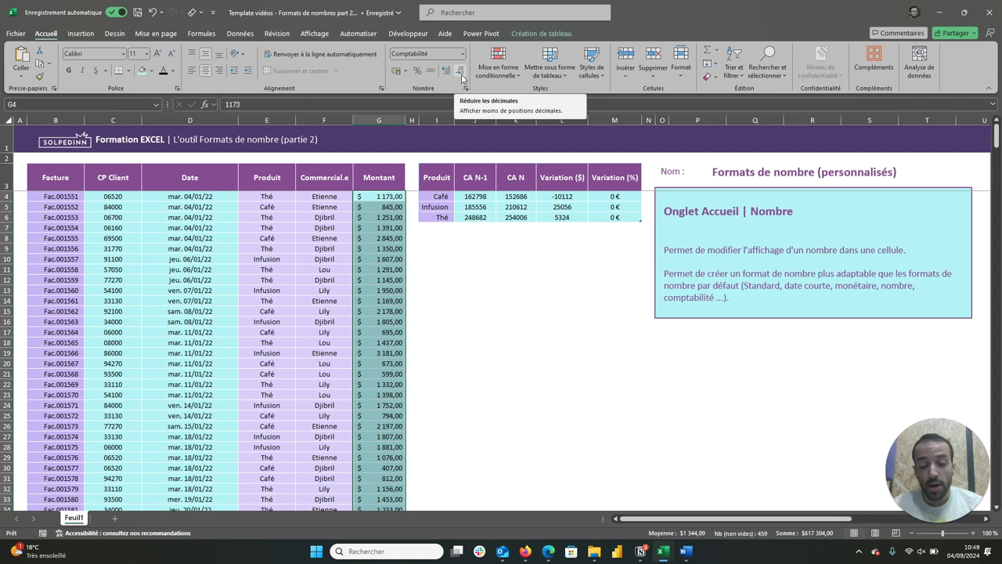
{"action": "left_click", "coordinate": [461, 75]}
{"action": "left_click", "coordinate": [461, 74]}
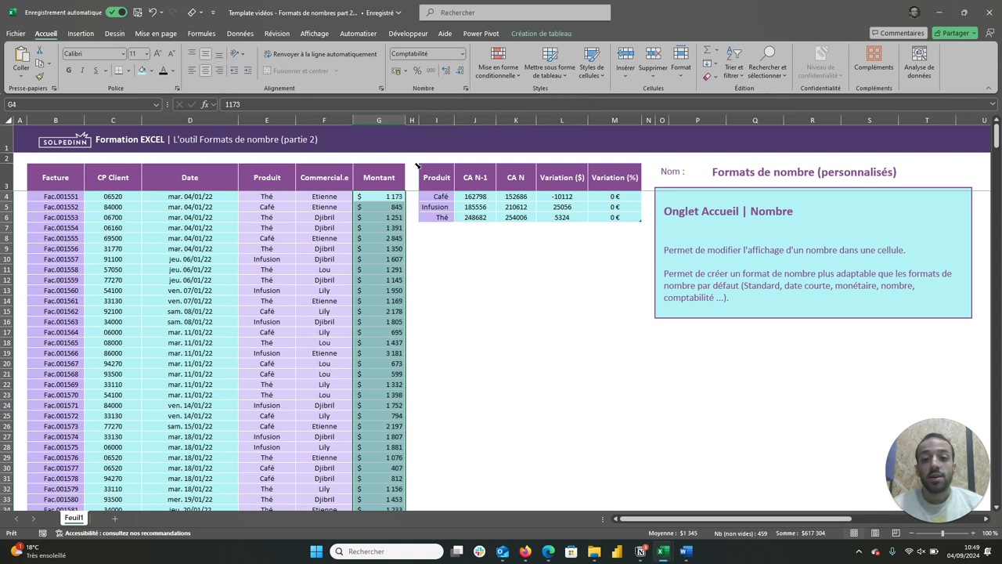
{"action": "left_click", "coordinate": [462, 53]}
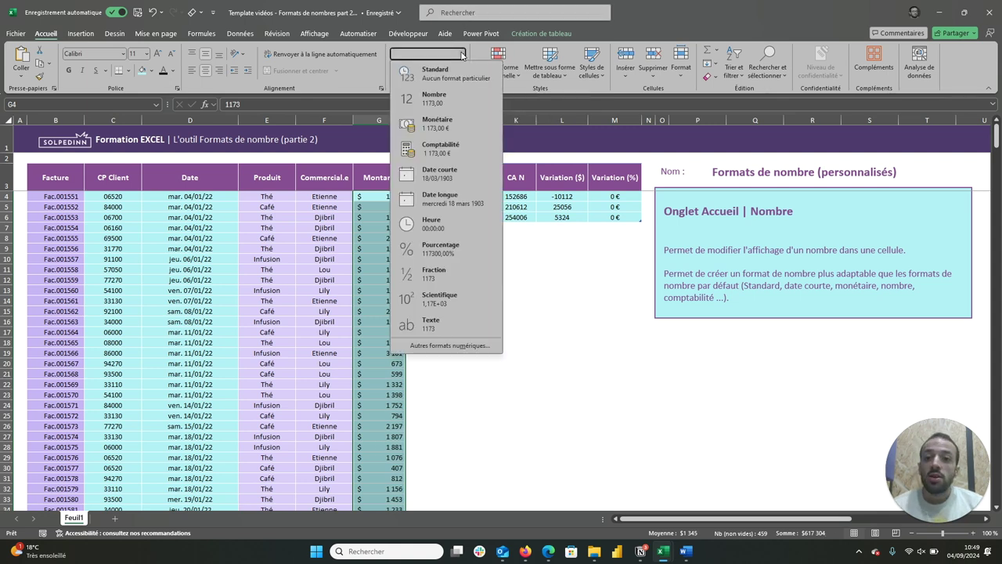
Step: Give Montant a dollar accounting format and select its custom code _-[$$-es-AR]* # ##0_-
{"action": "left_click", "coordinate": [402, 345]}
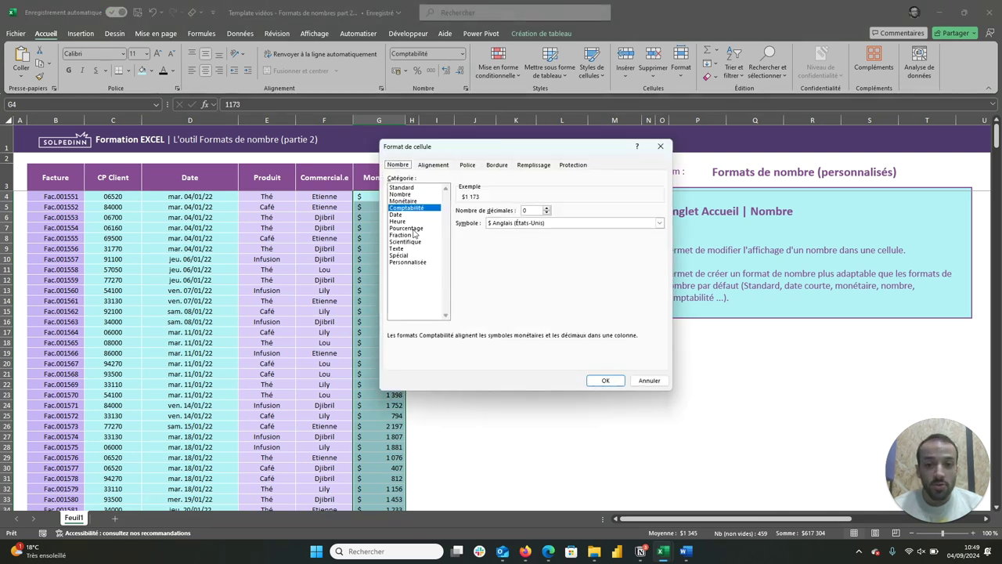
{"action": "left_click", "coordinate": [512, 223]}
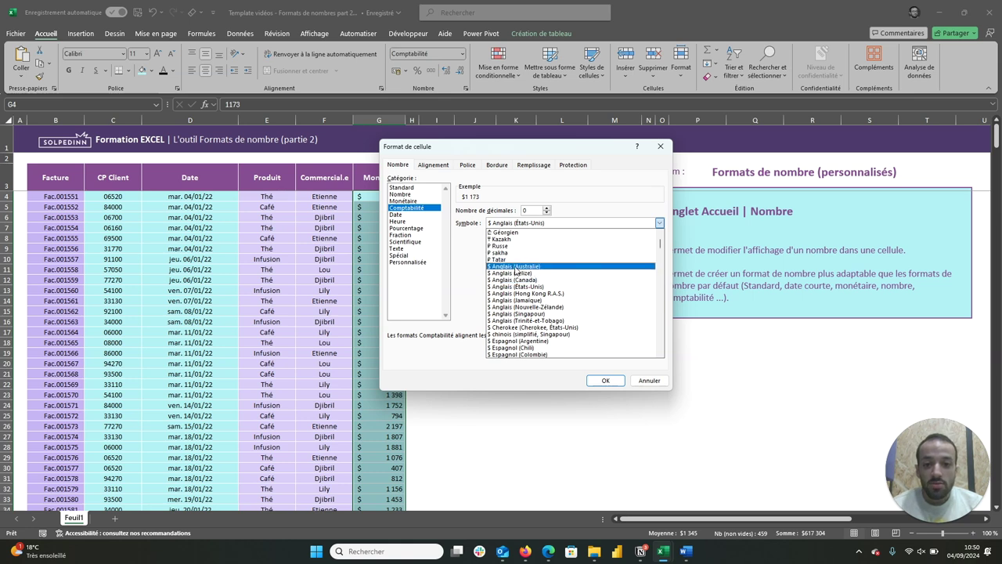
{"action": "left_click", "coordinate": [516, 266]}
{"action": "left_click", "coordinate": [571, 223]}
{"action": "left_click", "coordinate": [544, 280]}
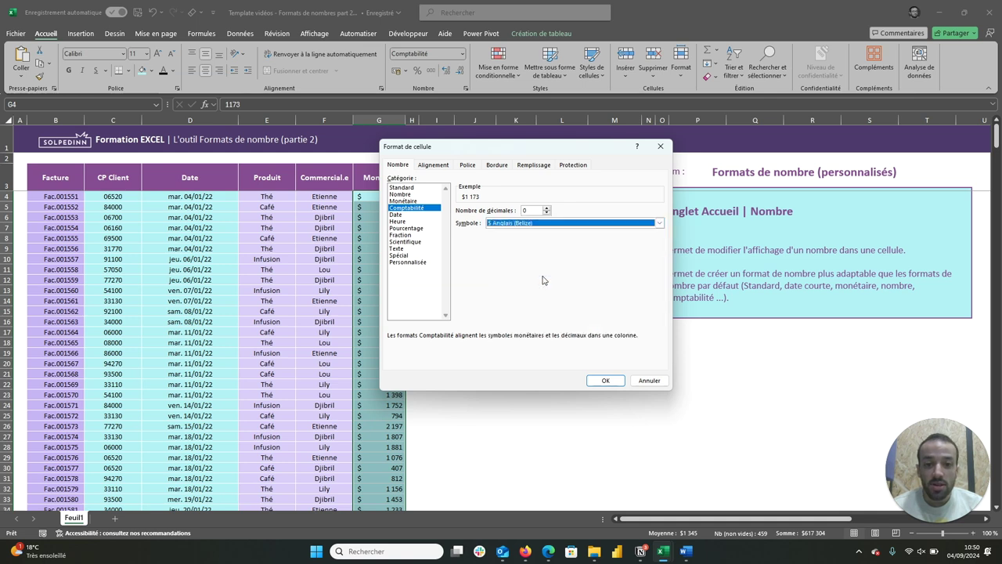
{"action": "left_click", "coordinate": [552, 226]}
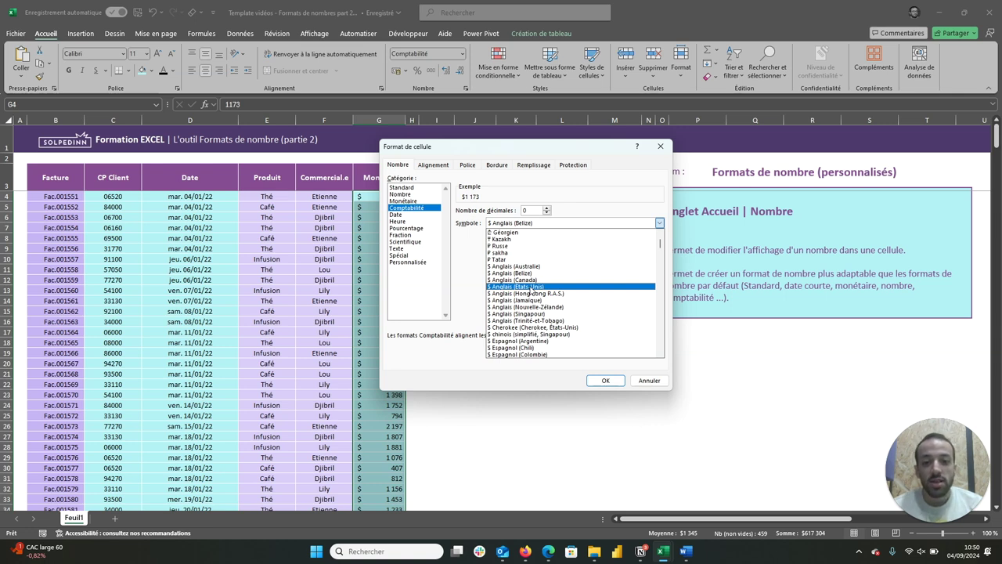
{"action": "left_click", "coordinate": [532, 346]}
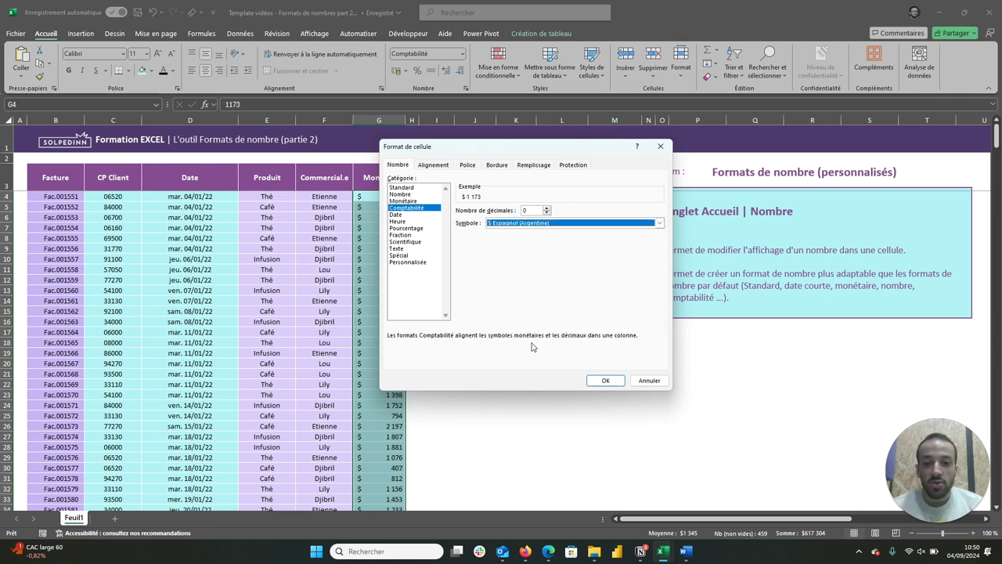
{"action": "left_click", "coordinate": [527, 224]}
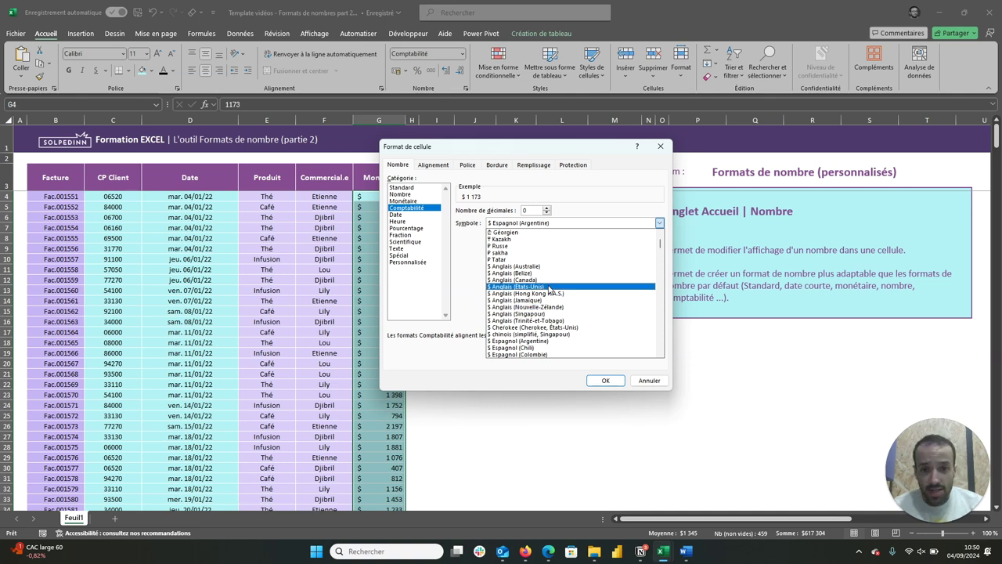
{"action": "left_click", "coordinate": [418, 261]}
{"action": "left_click_drag", "start_coordinate": [640, 217], "coordinate": [458, 218]}
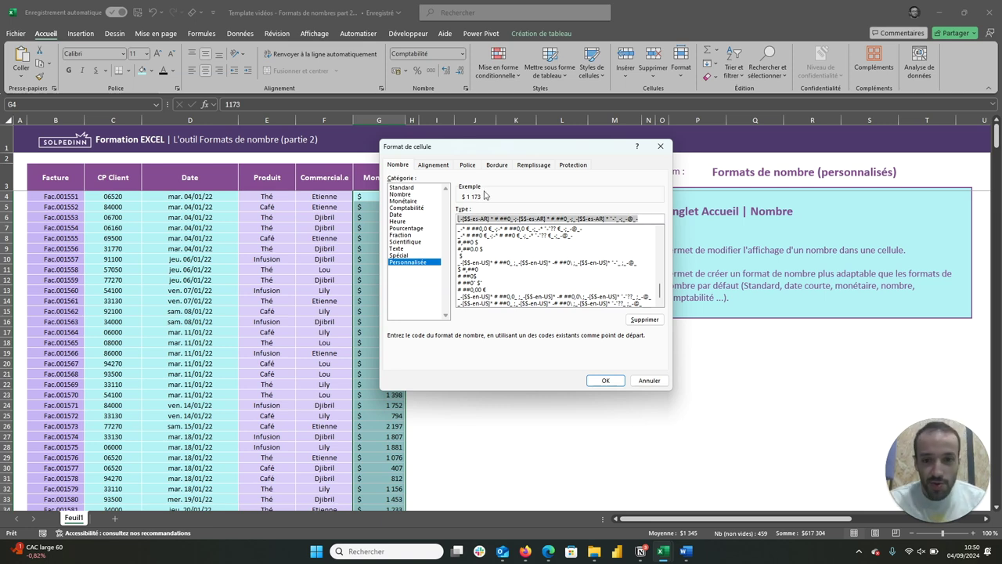
Step: Replace the Montant format code with # ##0$ so amounts read 1 173$ and 845$
{"action": "key", "text": "Delete"}
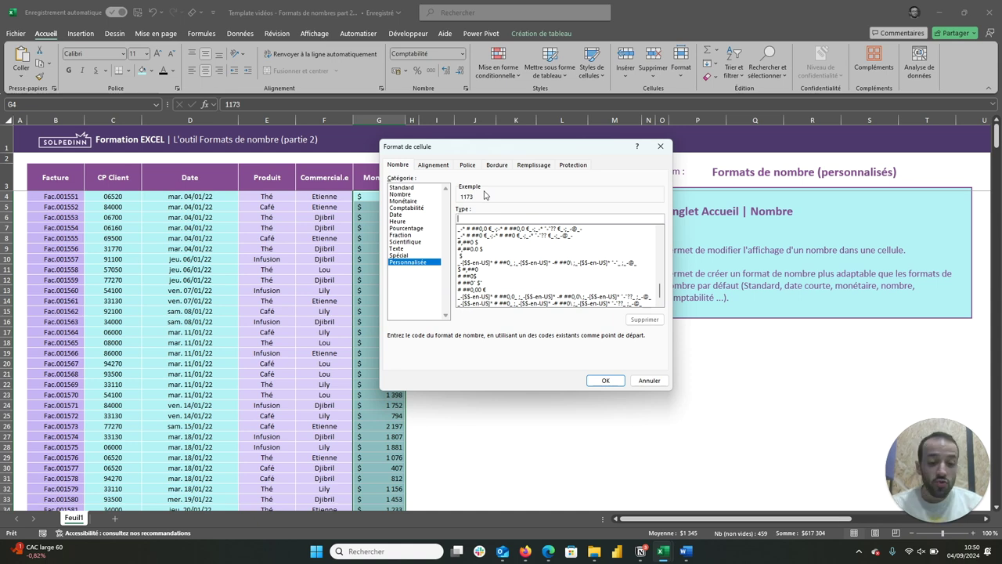
{"action": "type", "text": "#"}
{"action": "type", "text": "##0"}
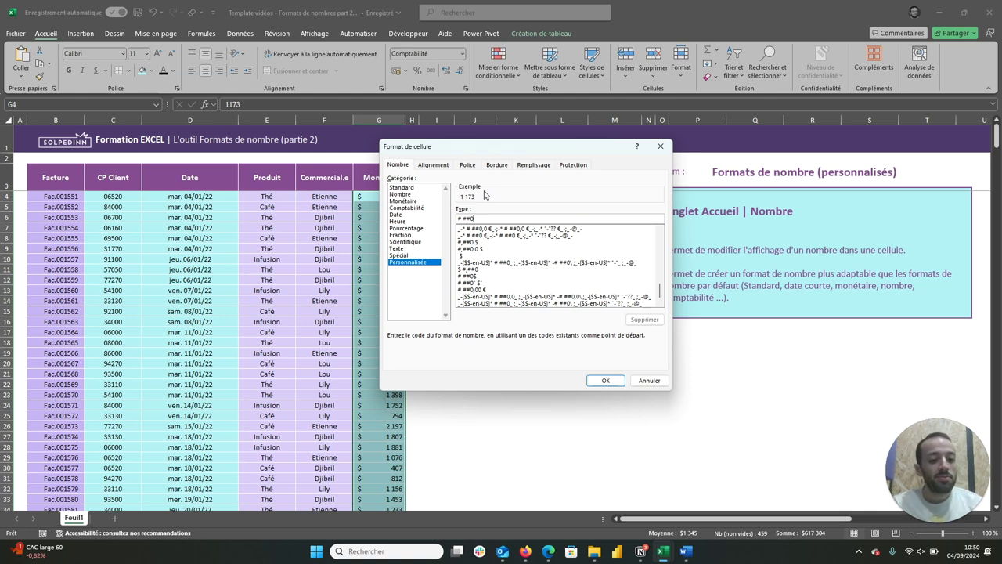
{"action": "type", "text": "$"}
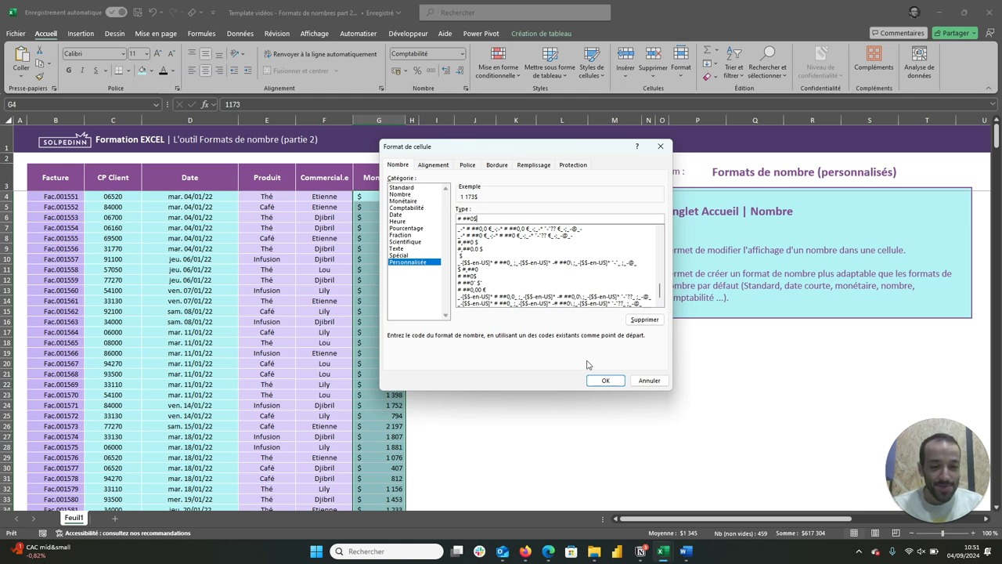
{"action": "left_click", "coordinate": [603, 381]}
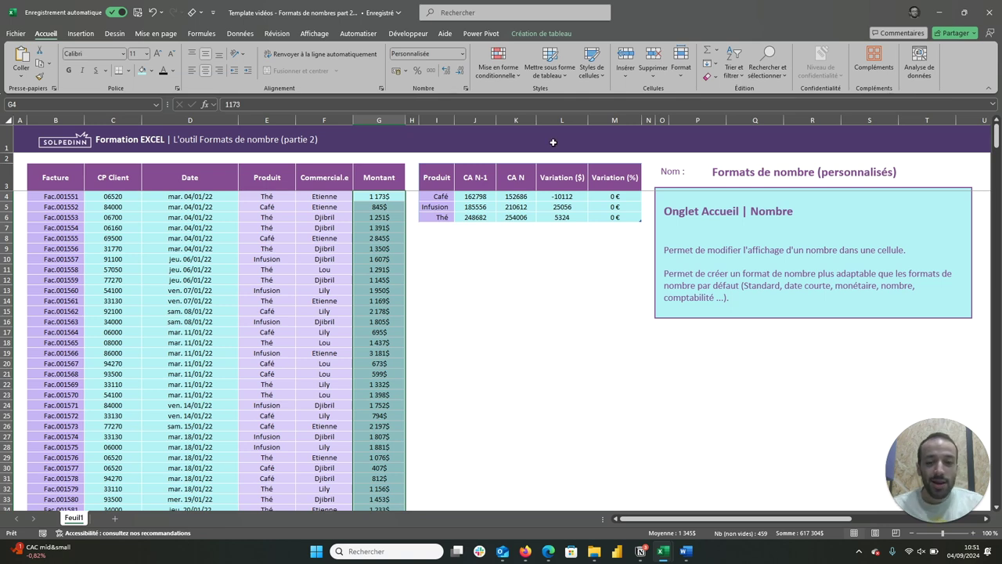
{"action": "left_click", "coordinate": [463, 55]}
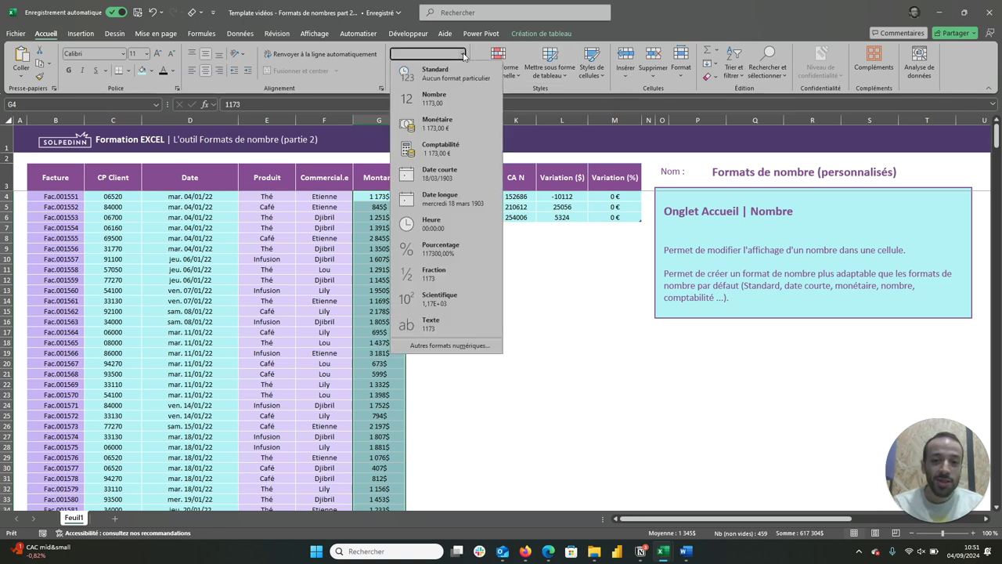
Step: Change the Montant code to # ##0" $" so amounts read 1 173 $ and 845 $
{"action": "left_click", "coordinate": [471, 349]}
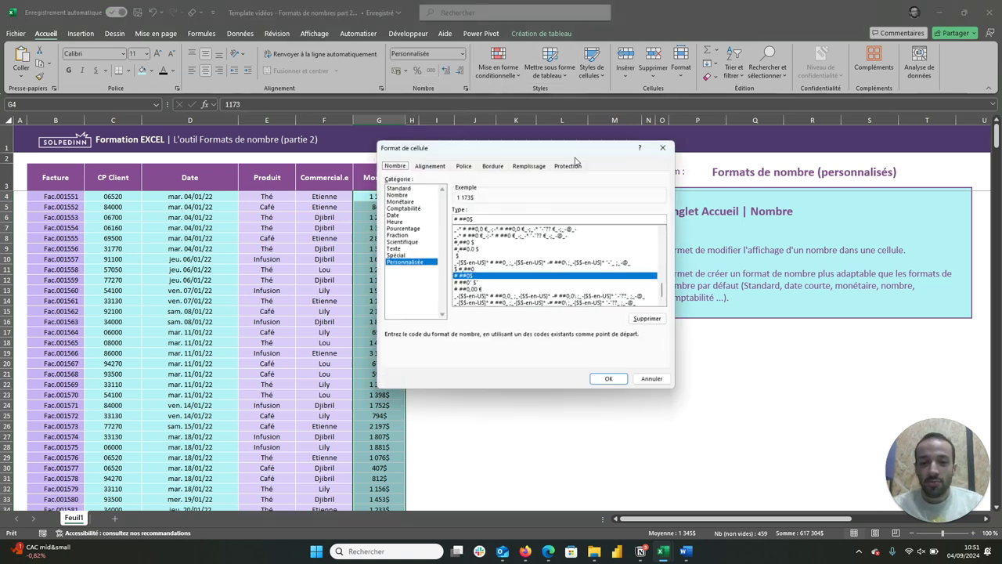
{"action": "left_click", "coordinate": [468, 218]}
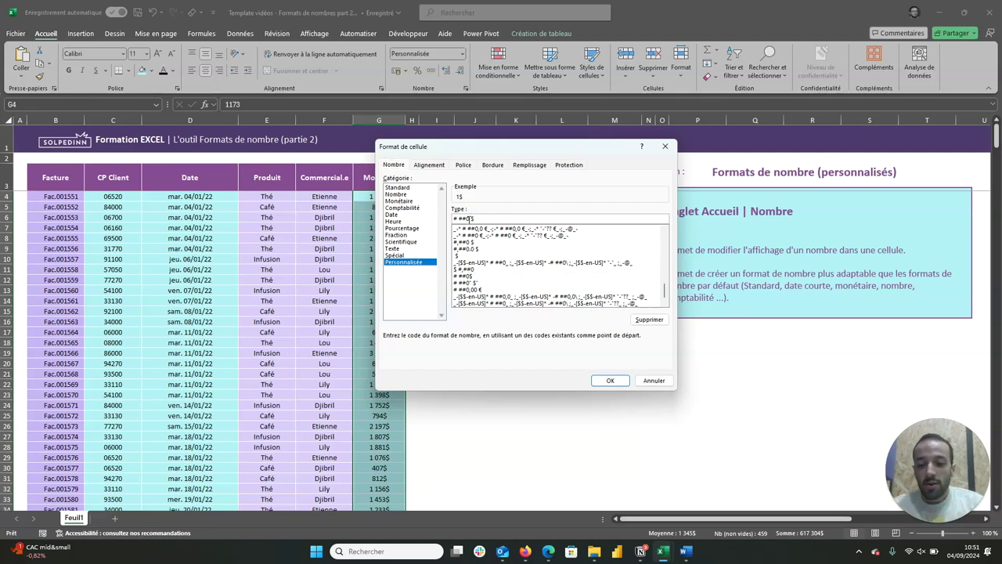
{"action": "type", "text": "\""}
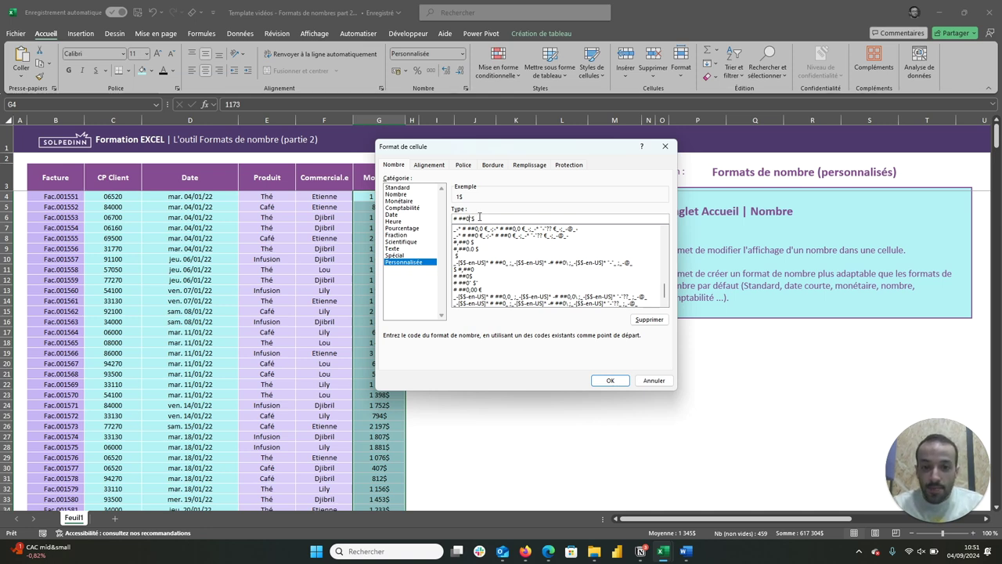
{"action": "left_click_drag", "start_coordinate": [479, 217], "coordinate": [469, 218]}
{"action": "left_click", "coordinate": [488, 219]}
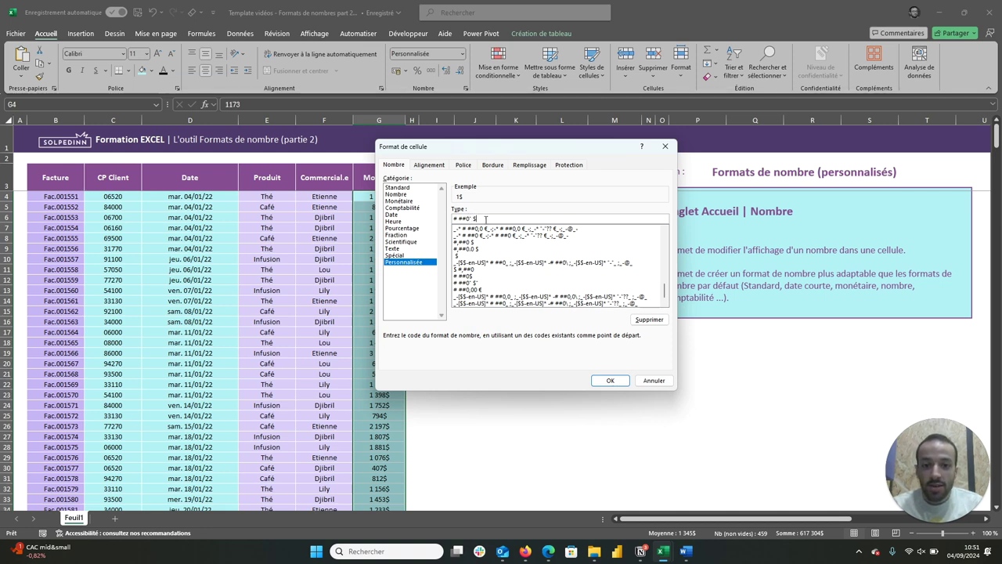
{"action": "type", "text": "\""}
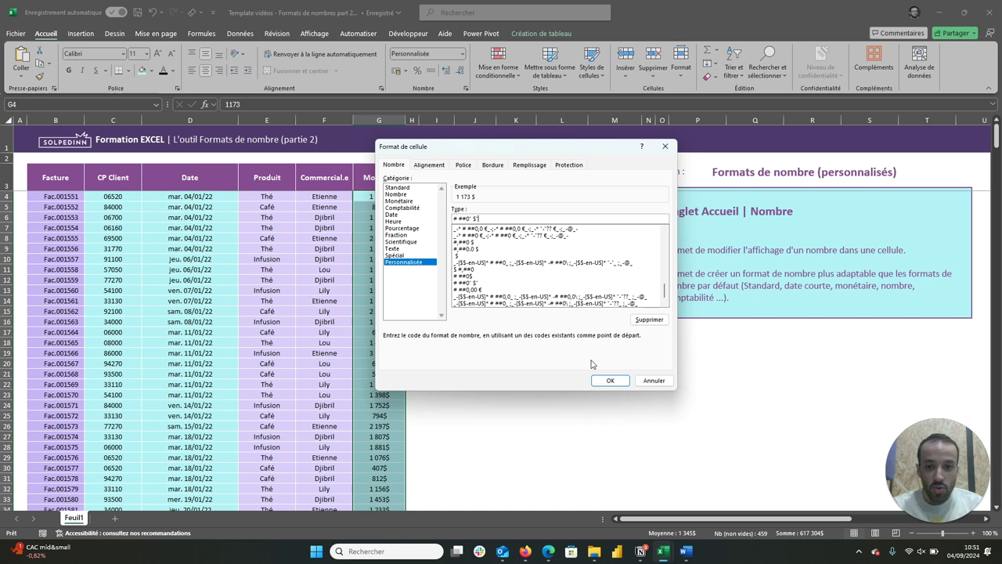
{"action": "left_click", "coordinate": [622, 384]}
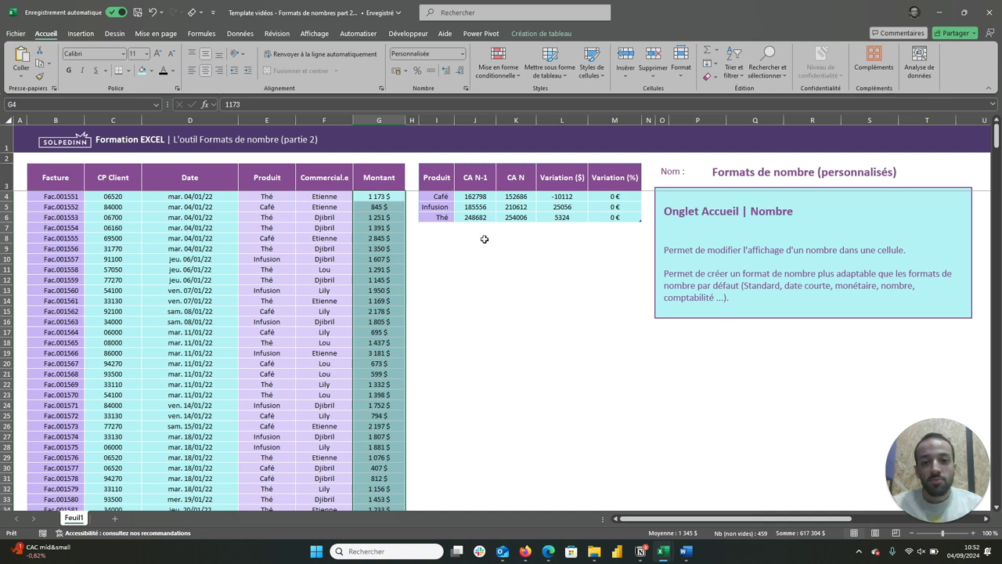
{"action": "left_click_drag", "start_coordinate": [472, 197], "coordinate": [529, 218]}
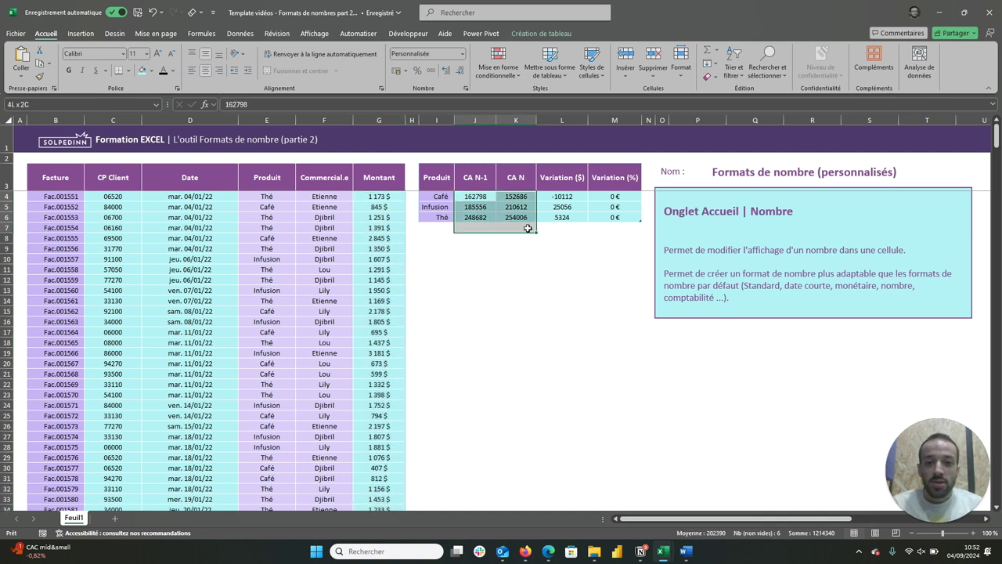
{"action": "left_click", "coordinate": [384, 196]}
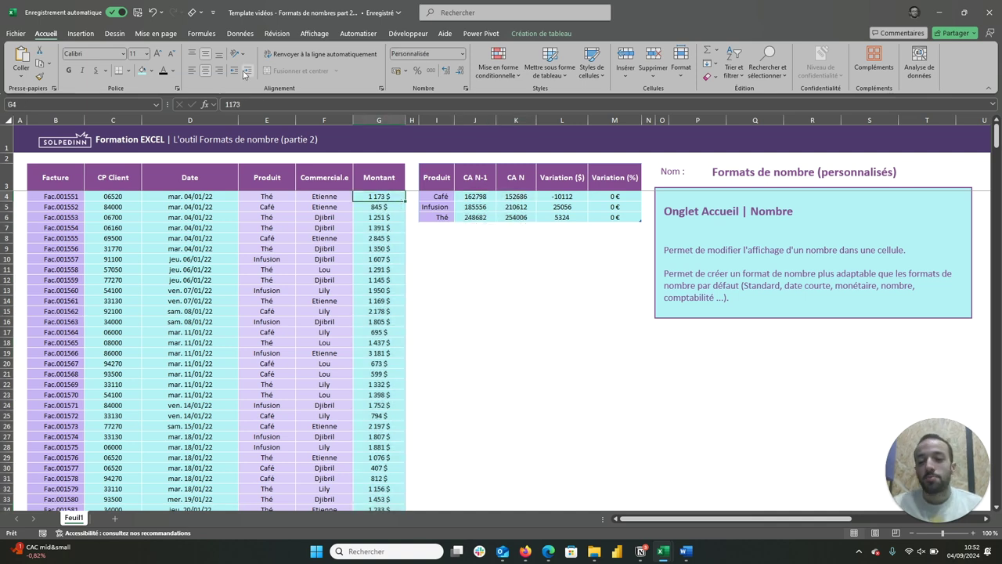
Step: Copy the Montant cell's format onto the CA N-1 and CA N figures, e.g. 162 798 $
{"action": "left_click", "coordinate": [38, 78]}
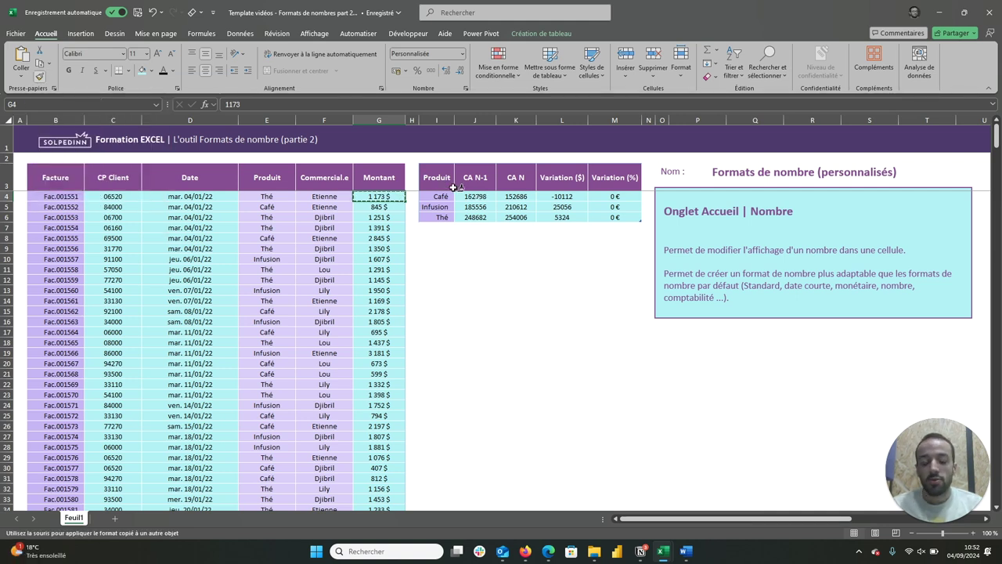
{"action": "left_click_drag", "start_coordinate": [475, 197], "coordinate": [517, 217]}
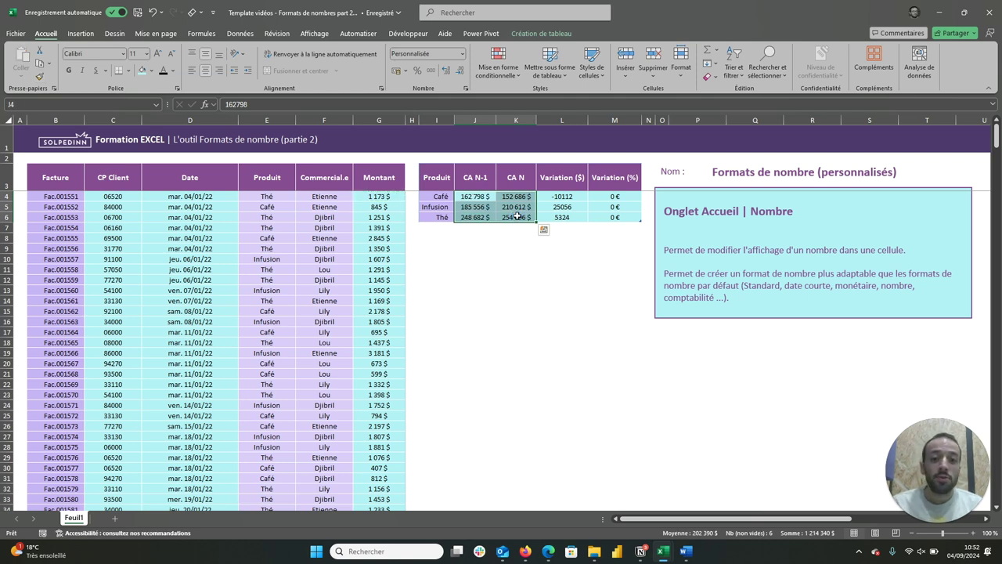
{"action": "left_click", "coordinate": [562, 197]}
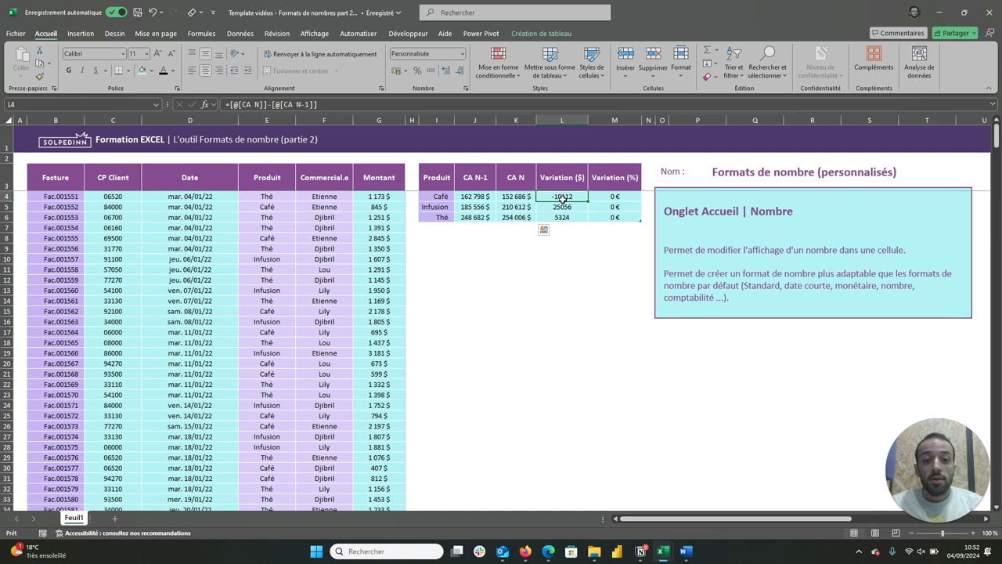
{"action": "left_click_drag", "start_coordinate": [563, 197], "coordinate": [561, 217]}
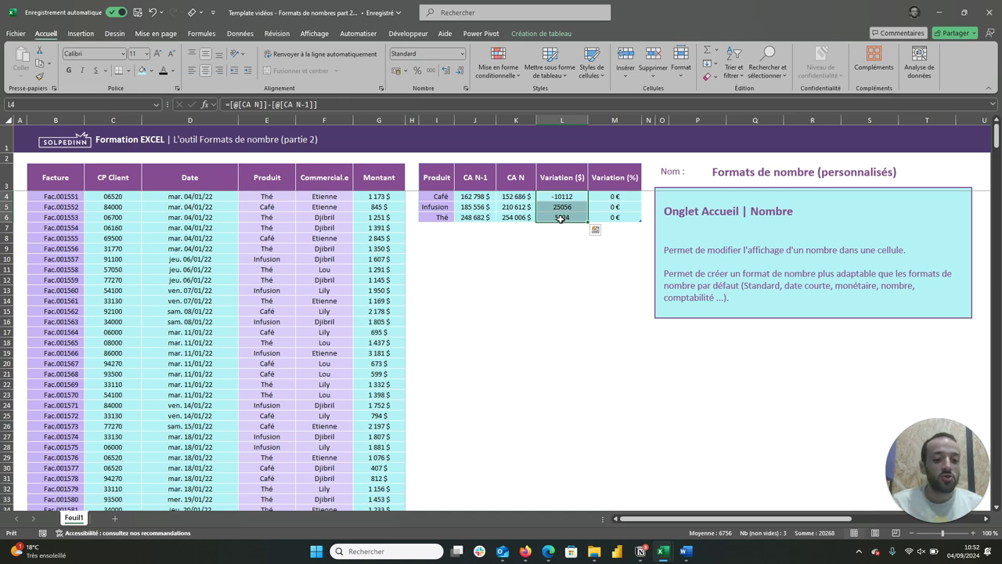
Step: Format Variation ($) as accounting with no symbol and 0 decimals: - 10 112, 25 056, 5 324
{"action": "left_click", "coordinate": [462, 53]}
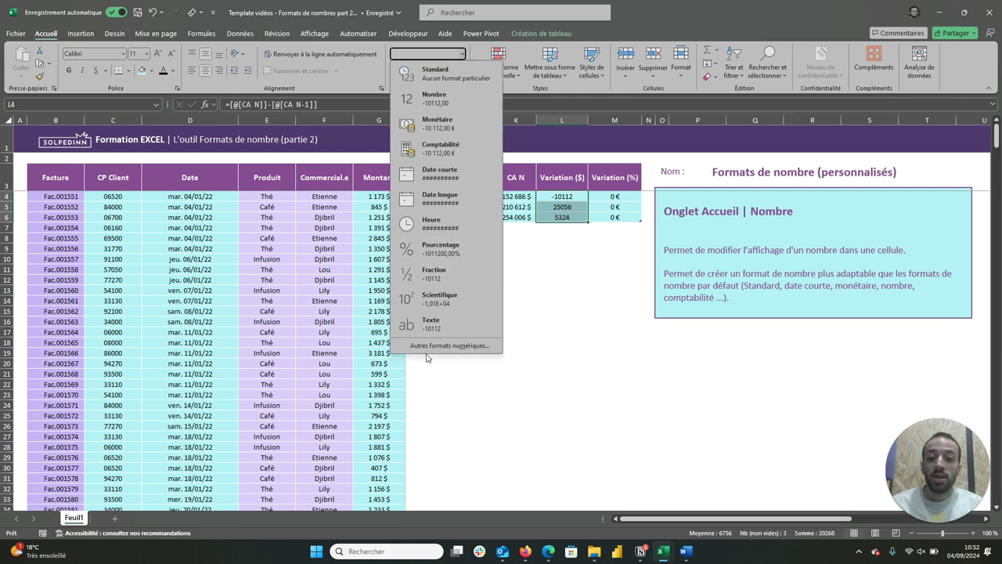
{"action": "key", "text": "Escape"}
{"action": "key", "text": "ctrl+1"}
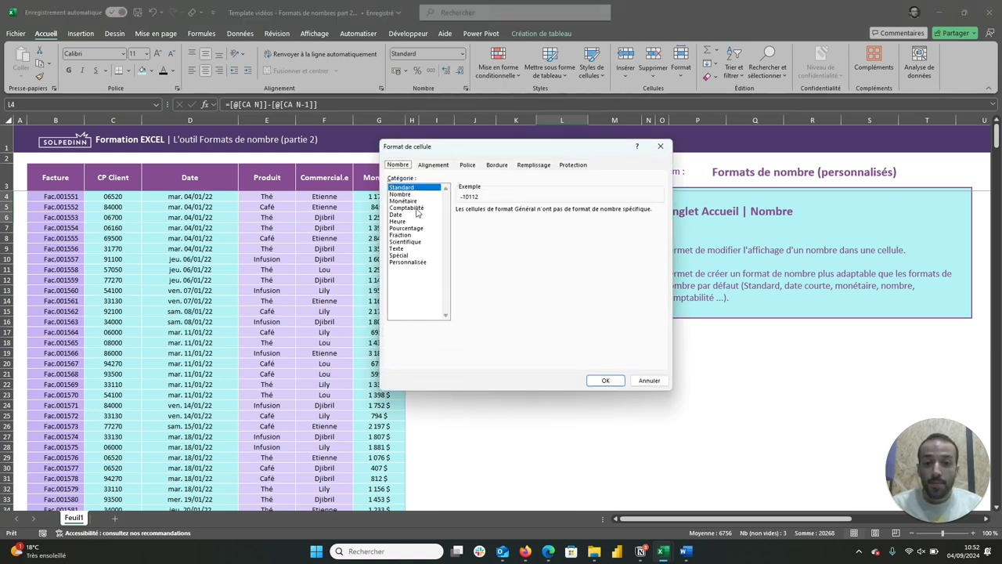
{"action": "left_click", "coordinate": [411, 208]}
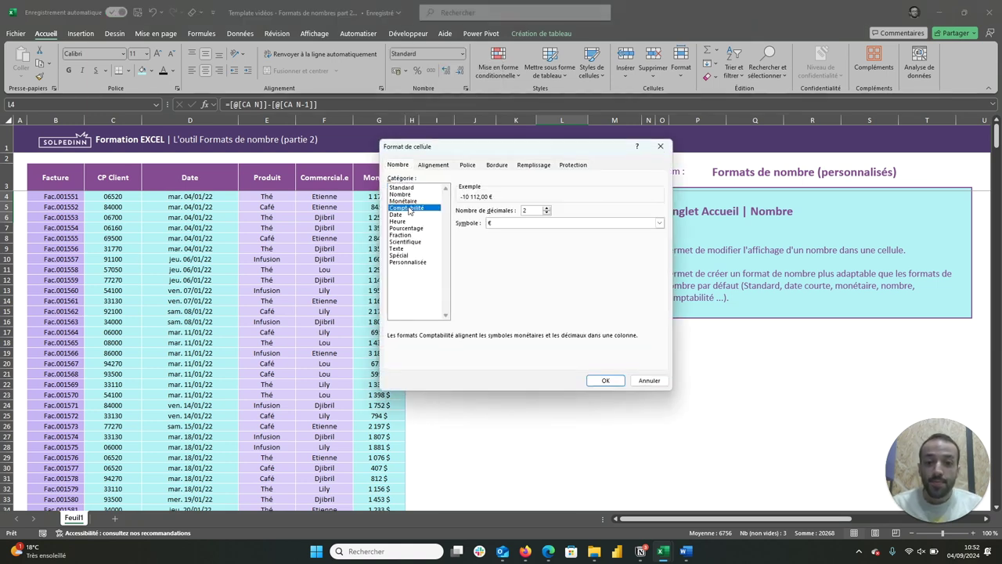
{"action": "left_click", "coordinate": [540, 226]}
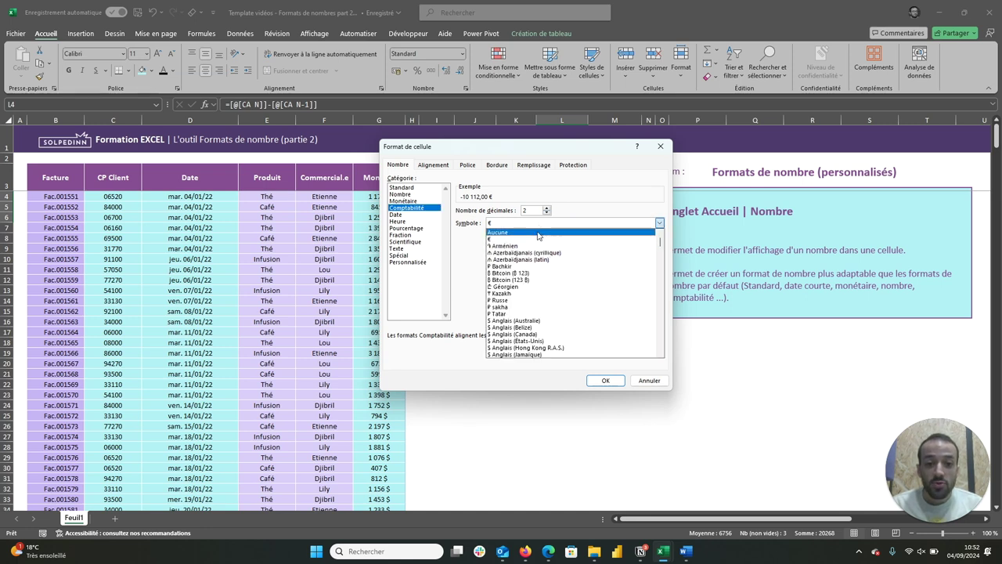
{"action": "left_click", "coordinate": [536, 234]}
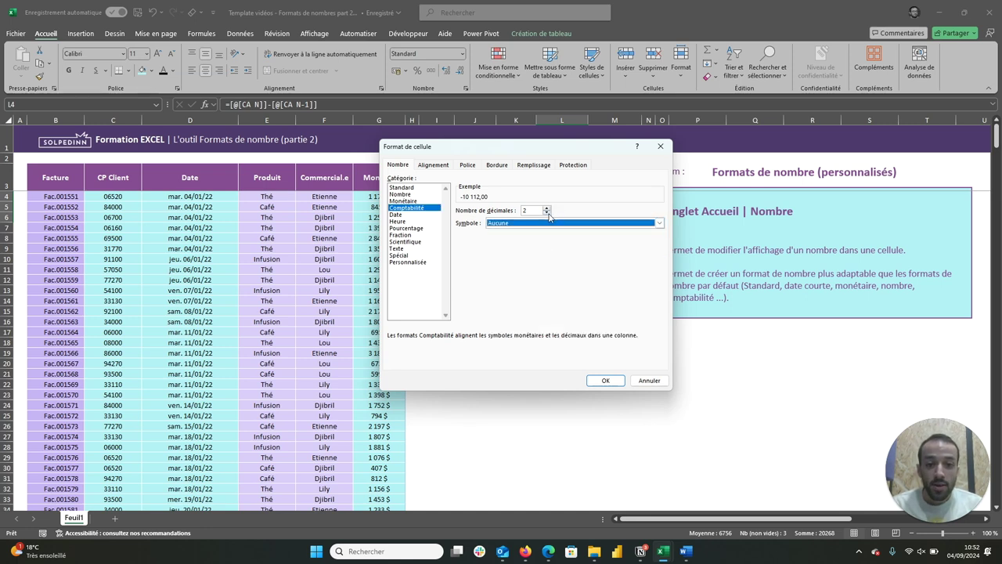
{"action": "left_click", "coordinate": [547, 213]}
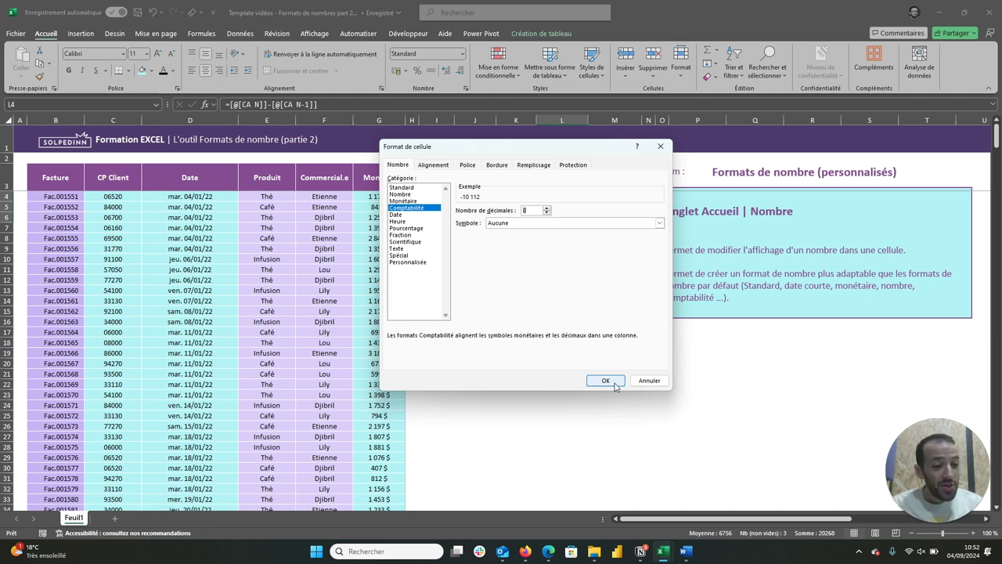
{"action": "left_click", "coordinate": [407, 194]}
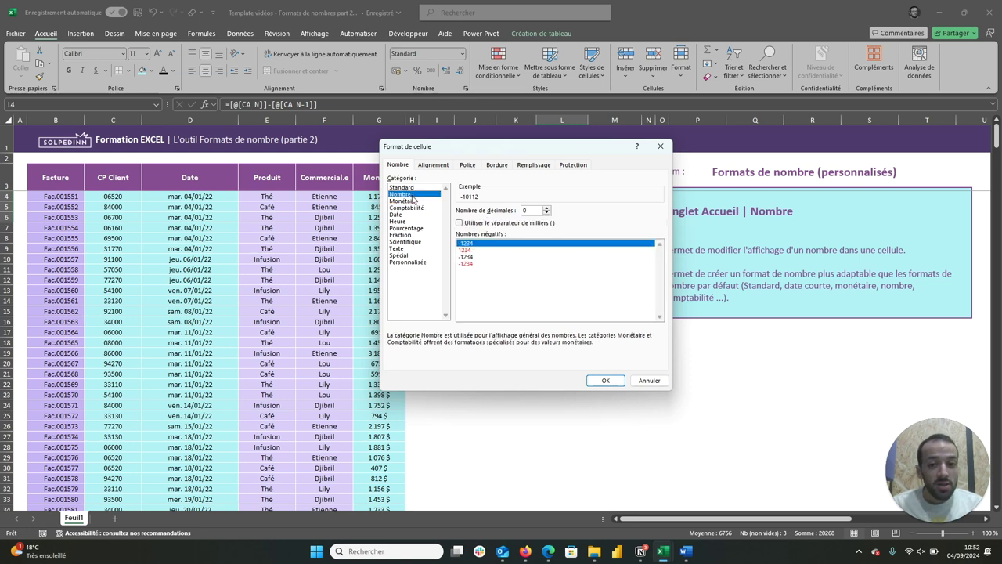
{"action": "left_click", "coordinate": [533, 224]}
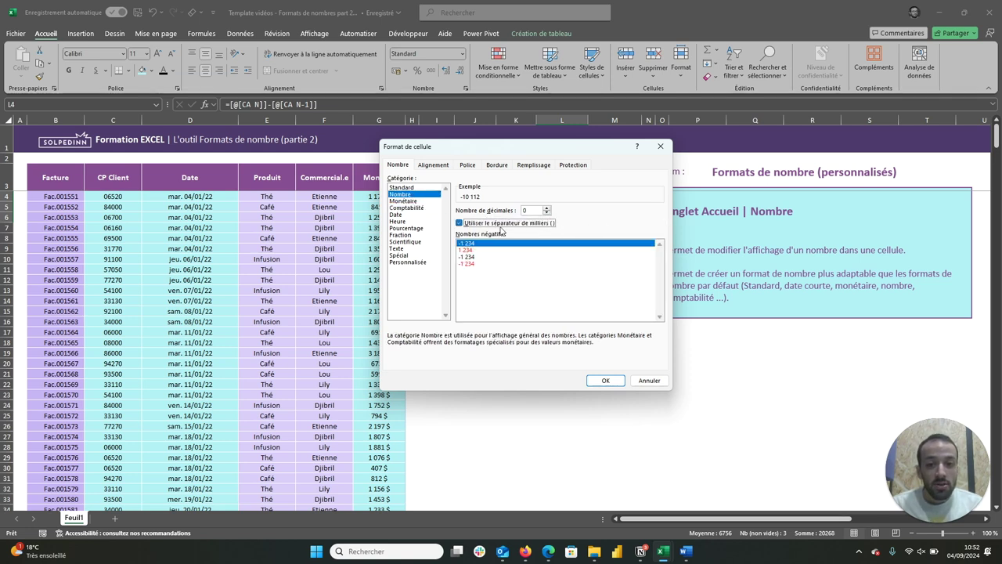
{"action": "left_click", "coordinate": [546, 214]}
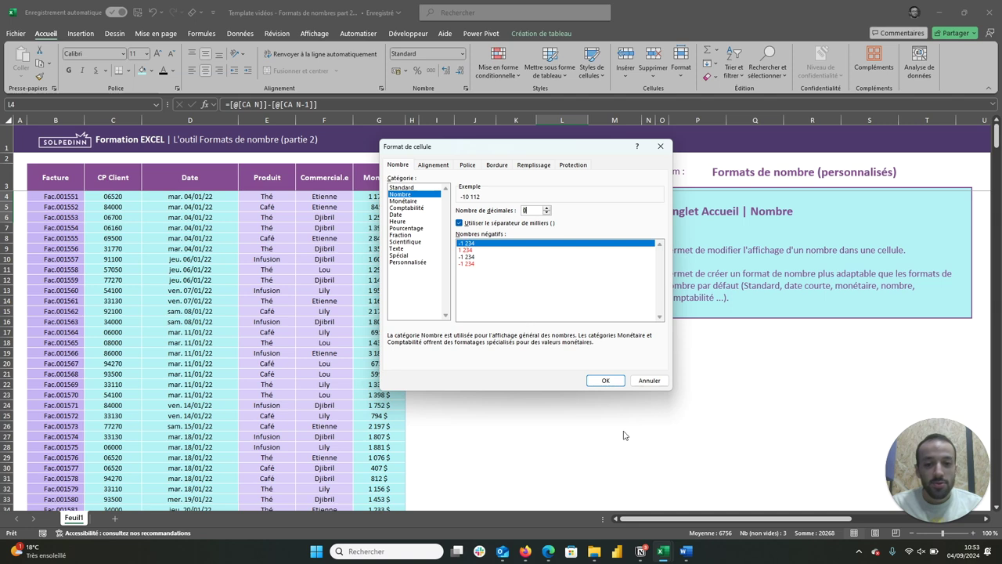
{"action": "left_click", "coordinate": [409, 208]}
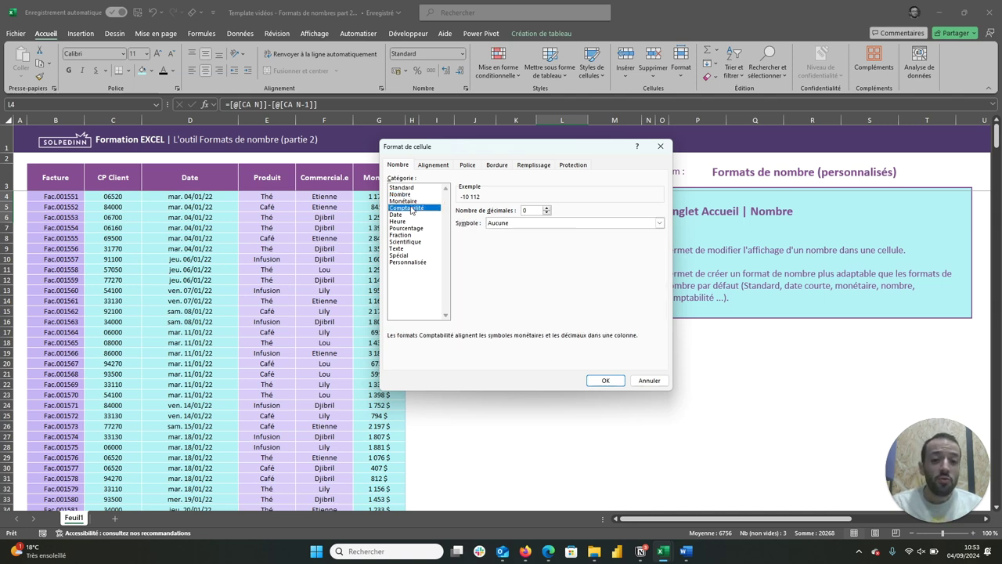
{"action": "left_click", "coordinate": [614, 384]}
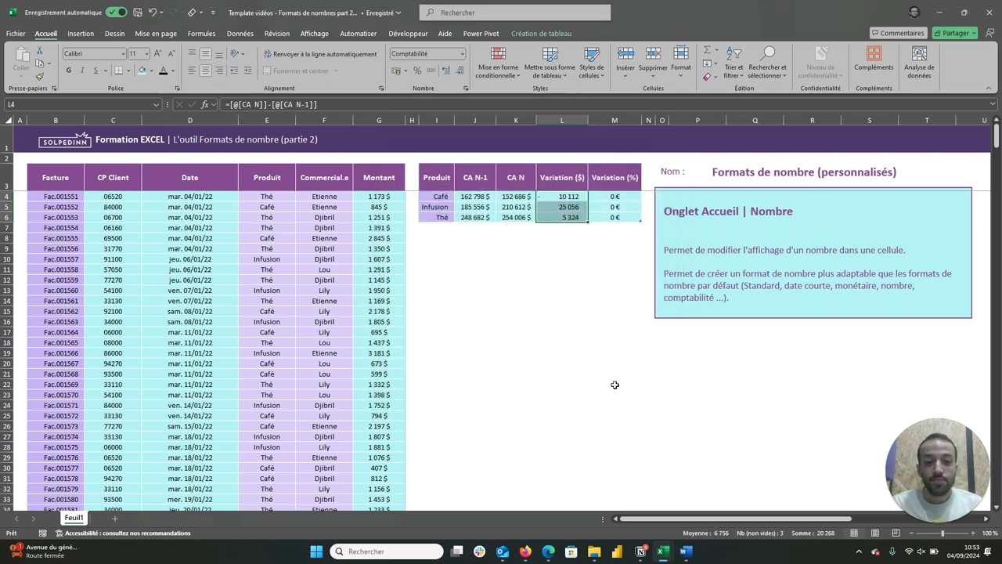
Step: Apply percentage style to Variation (%) cells M4:M6, showing -6%, 14% and 2%
{"action": "left_click", "coordinate": [567, 299]}
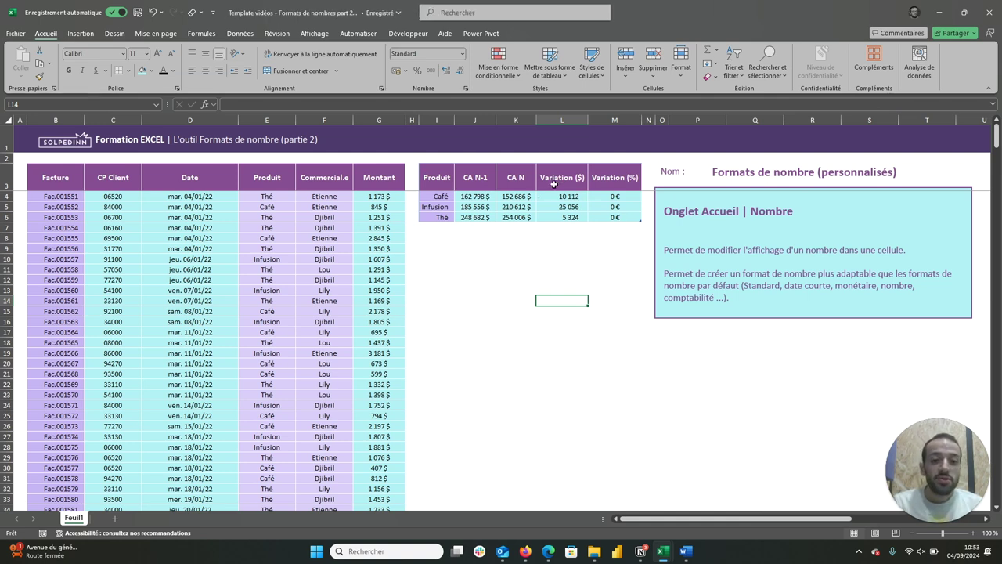
{"action": "left_click", "coordinate": [603, 196]}
{"action": "left_click_drag", "start_coordinate": [602, 196], "coordinate": [607, 216]}
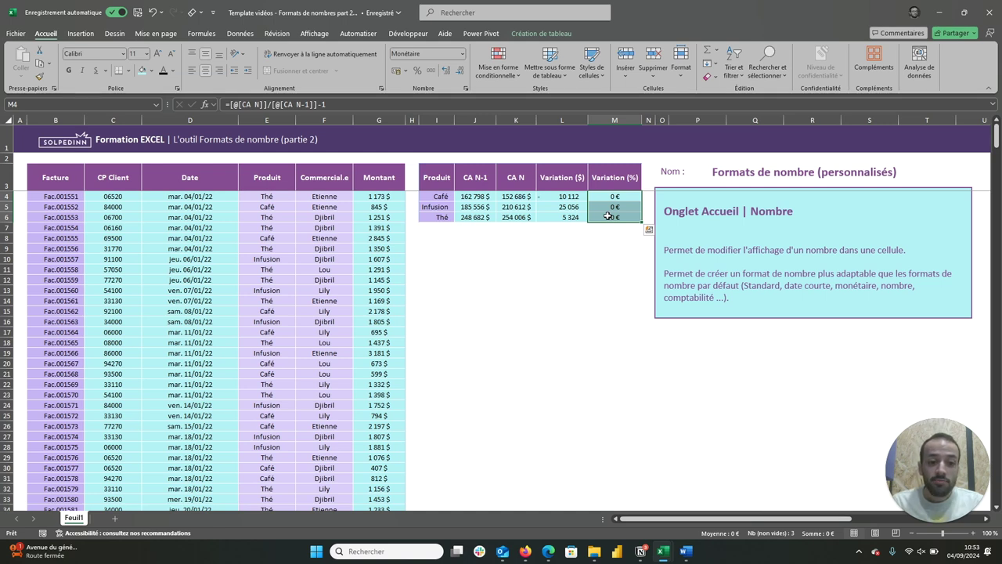
{"action": "left_click", "coordinate": [418, 72]}
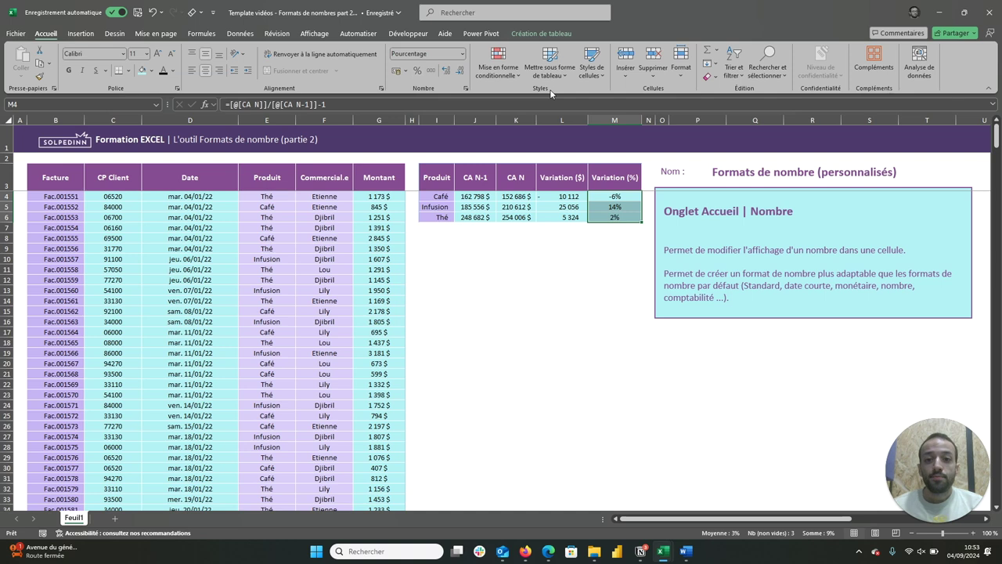
{"action": "left_click", "coordinate": [463, 57]}
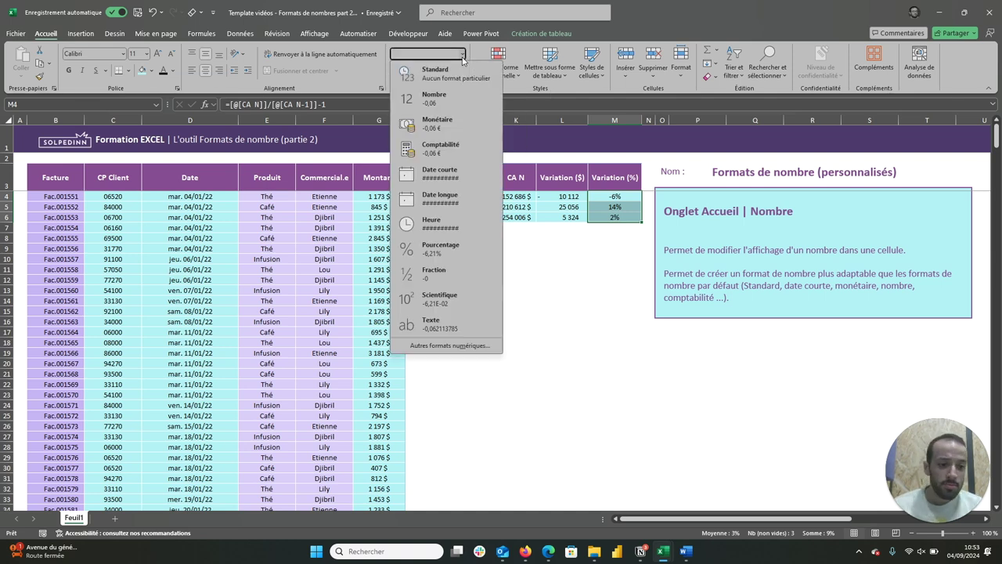
Step: Set the Variation (%) custom code to +0%;-0% so increases read +14% and +2%
{"action": "left_click", "coordinate": [437, 346]}
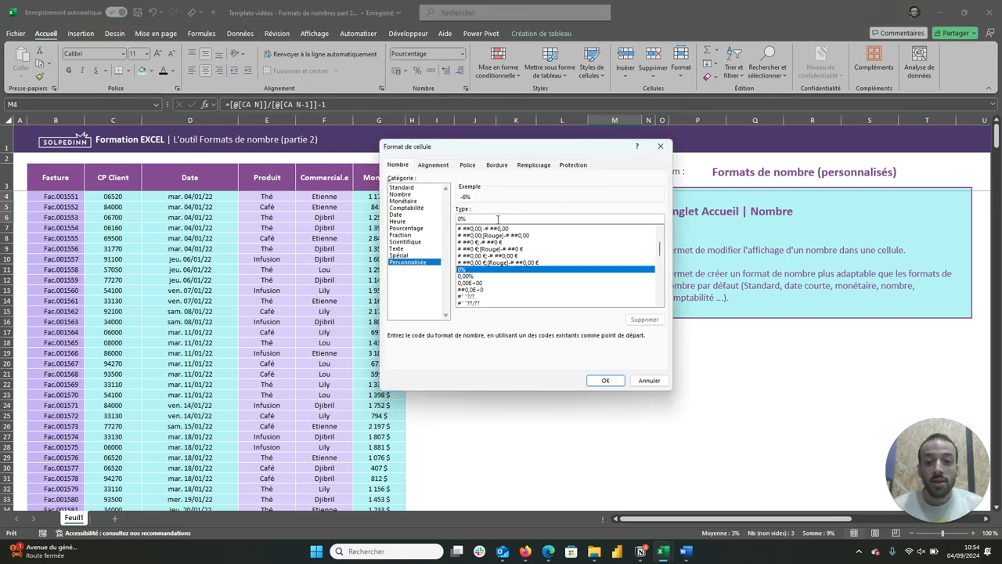
{"action": "left_click", "coordinate": [491, 221]}
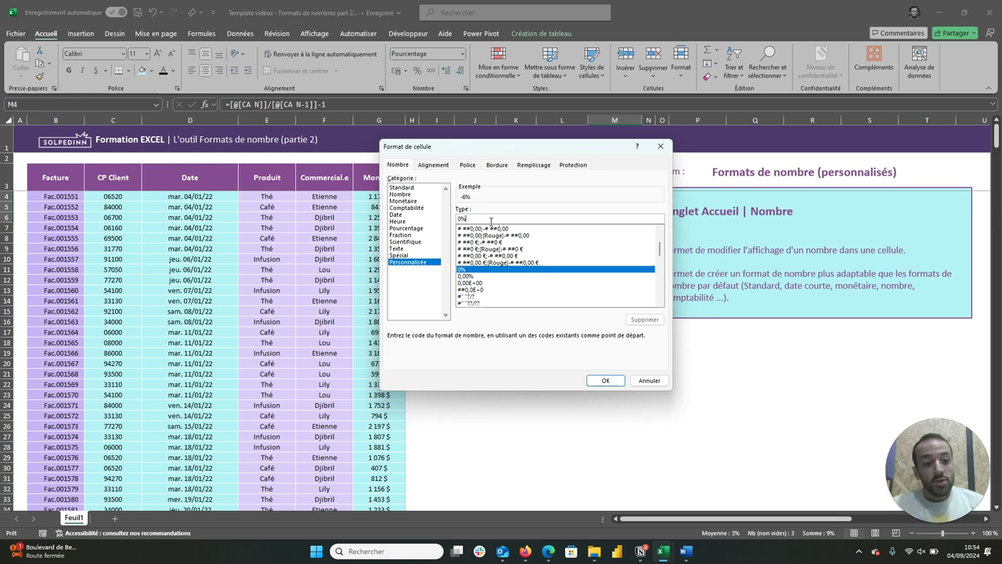
{"action": "type", "text": ";-0%"}
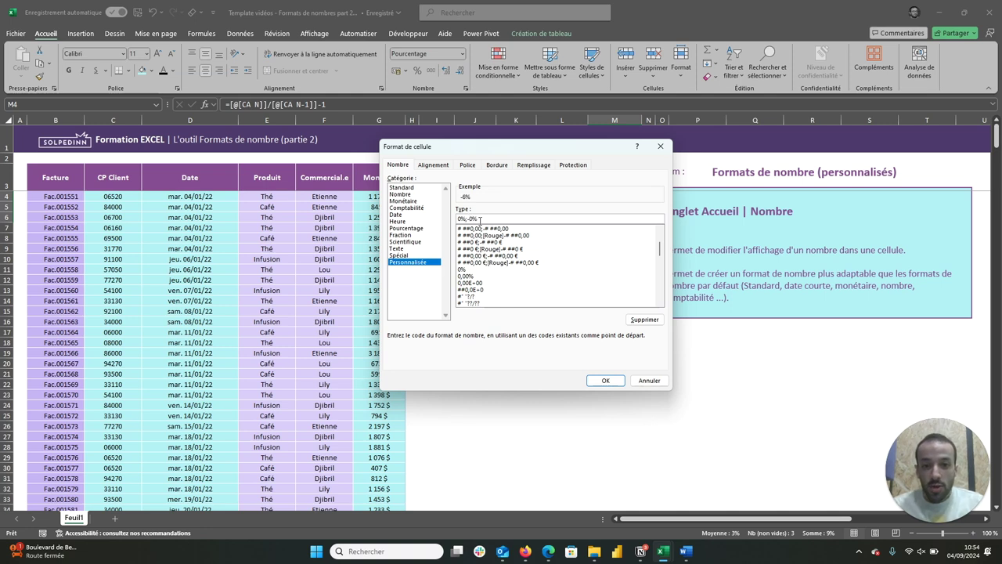
{"action": "left_click", "coordinate": [458, 219]}
{"action": "type", "text": "+"}
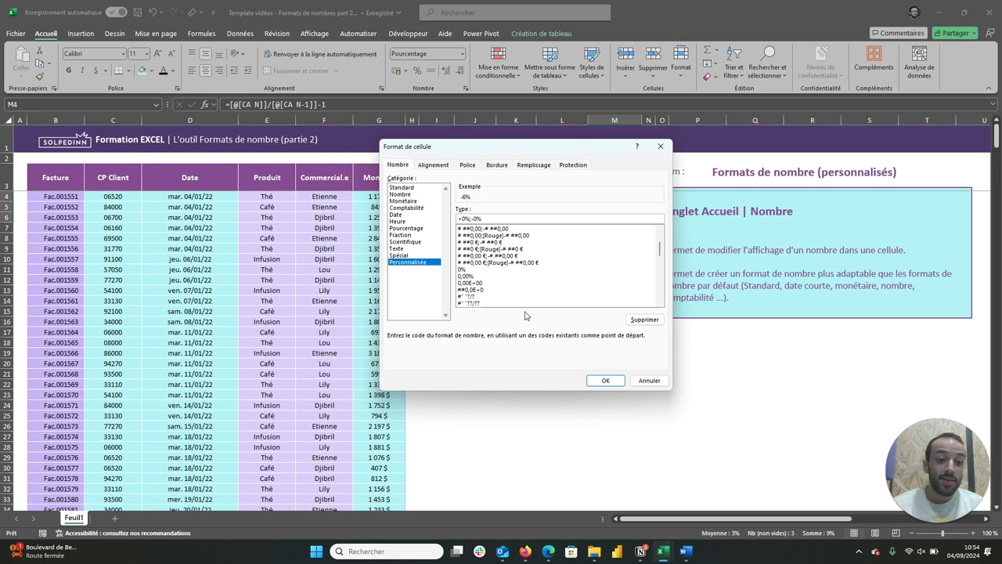
{"action": "left_click", "coordinate": [601, 381]}
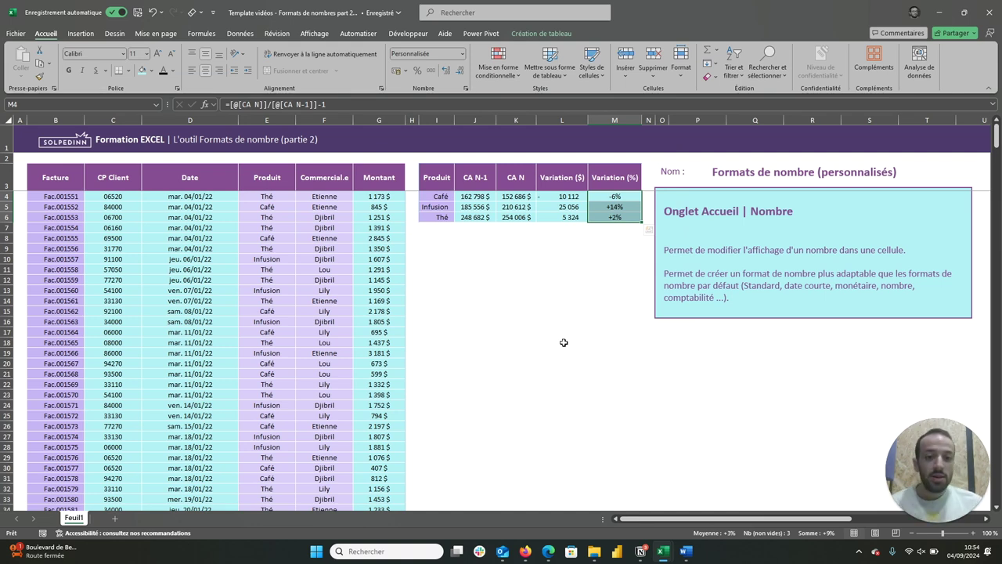
Step: Change the Variation (%) code to +0%;[Rouge]-0% so Café's -6% shows in red
{"action": "right_click", "coordinate": [464, 70]}
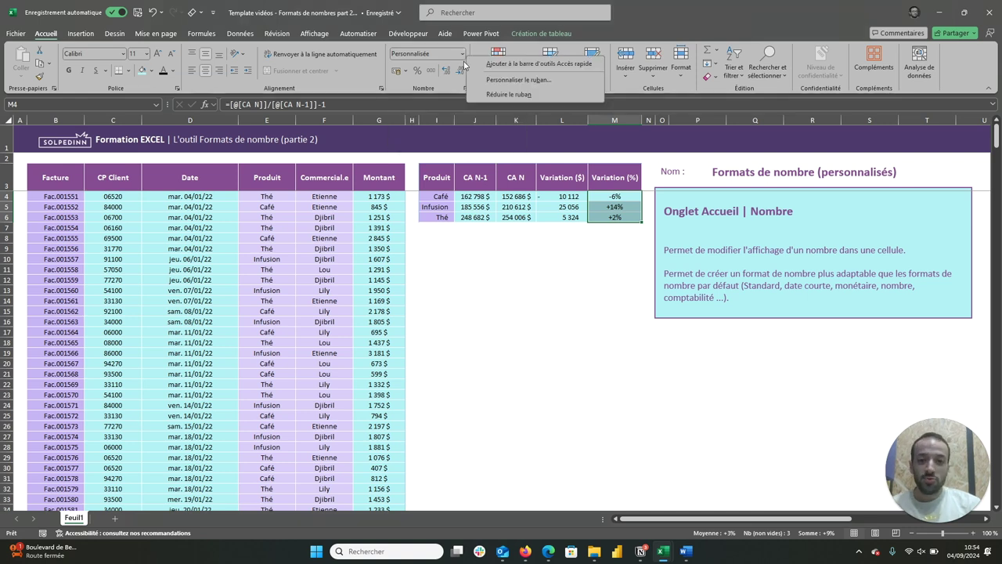
{"action": "left_click", "coordinate": [461, 53]}
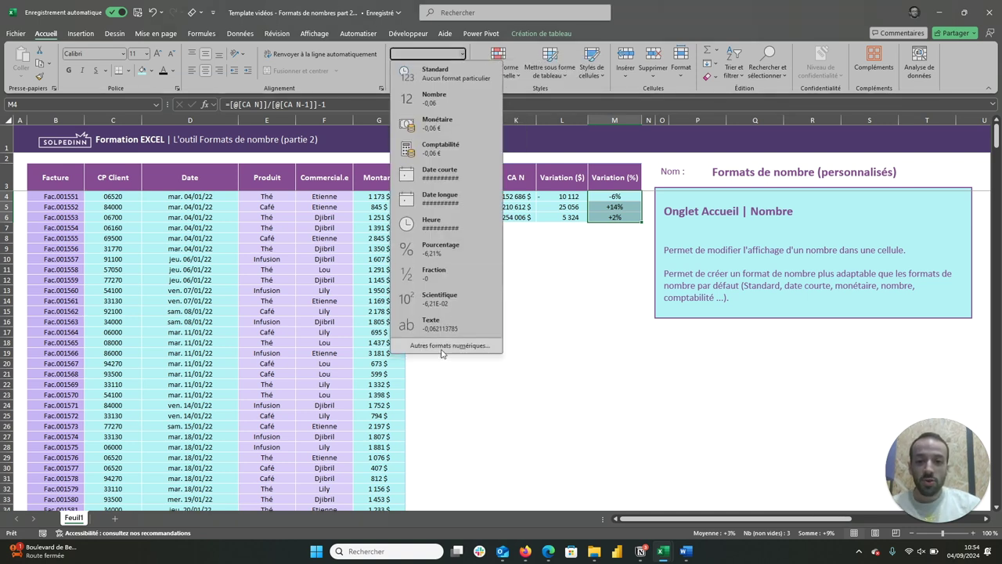
{"action": "left_click", "coordinate": [443, 345]}
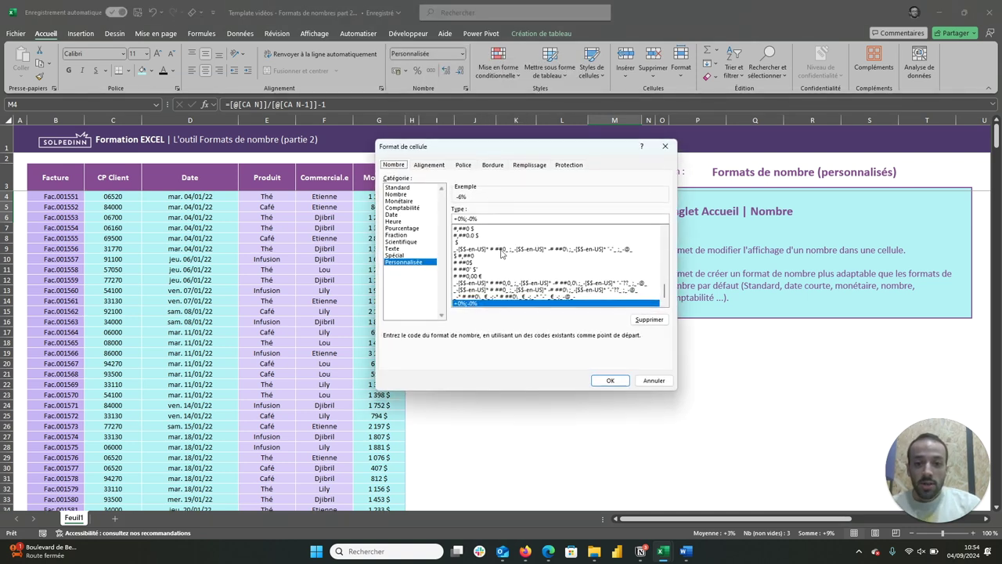
{"action": "right_click", "coordinate": [470, 217]}
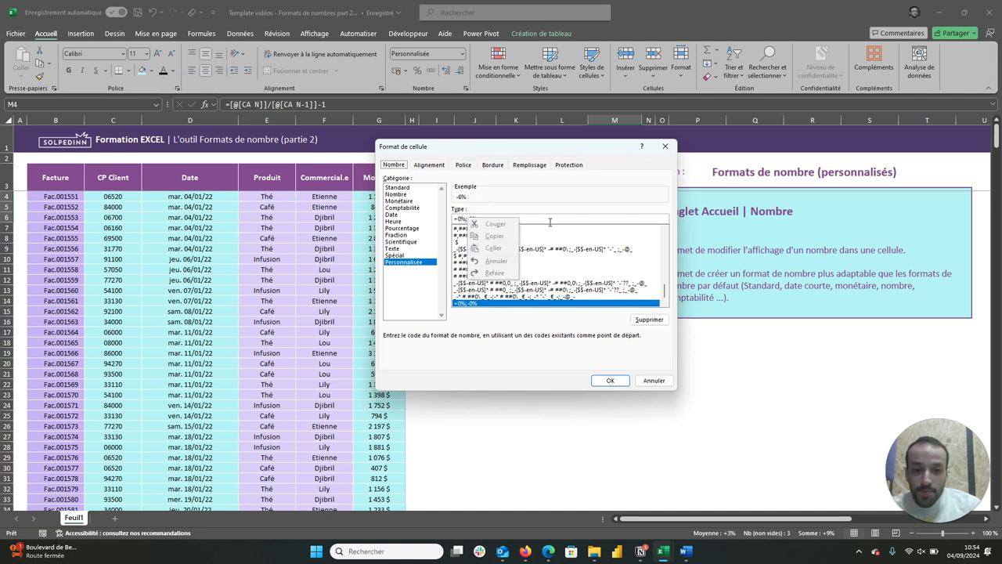
{"action": "left_click", "coordinate": [479, 218]}
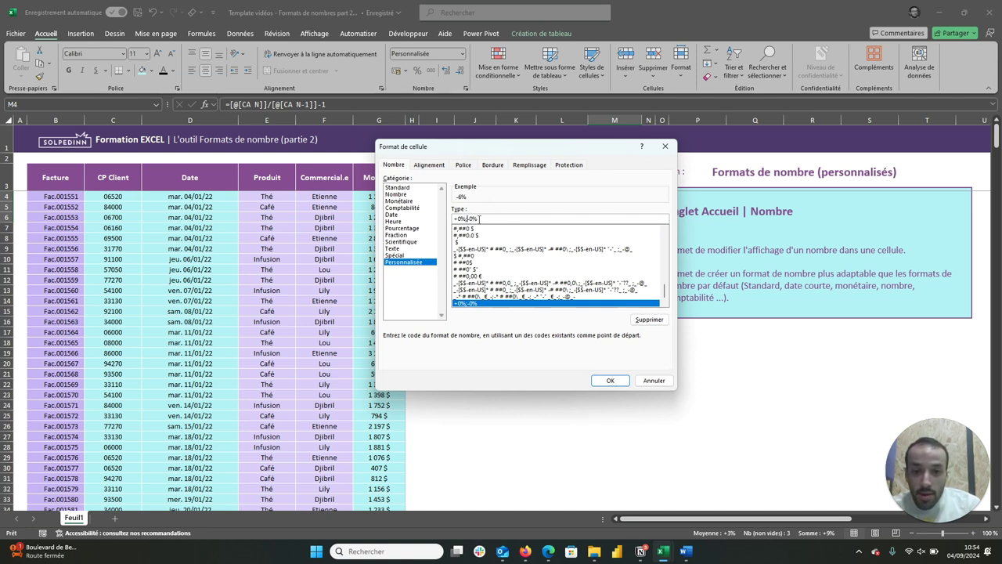
{"action": "type", "text": "["}
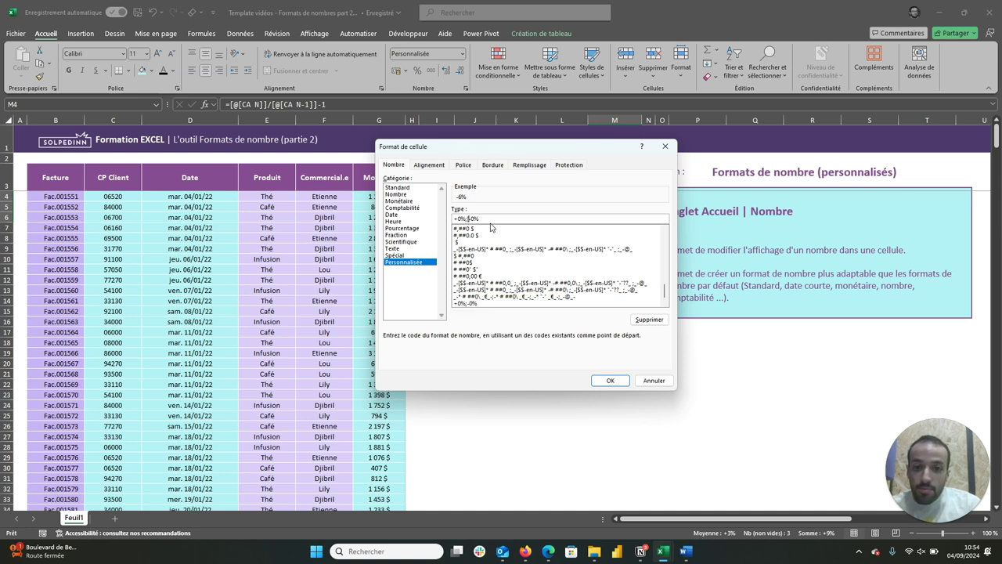
{"action": "type", "text": "Rouge"}
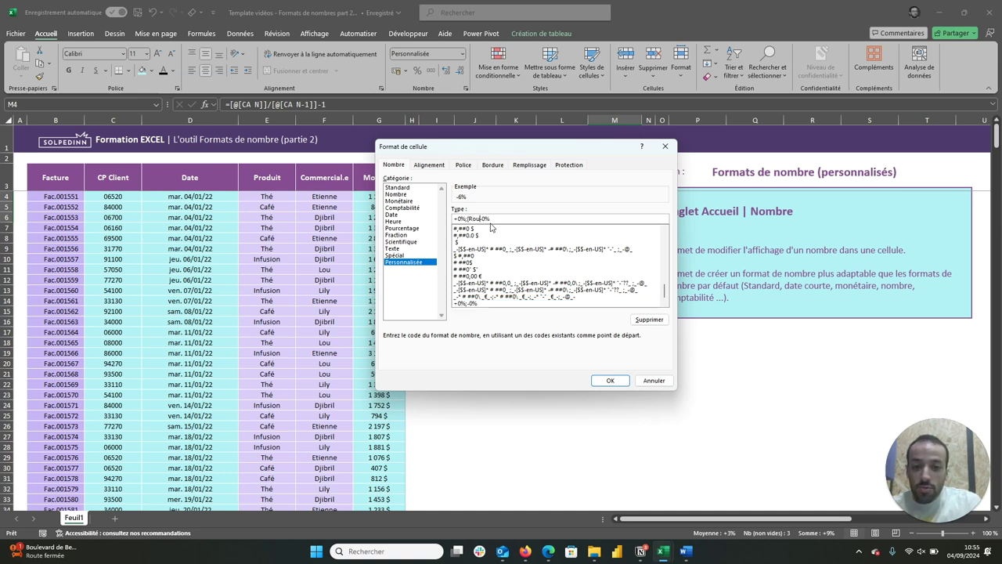
{"action": "type", "text": "]"}
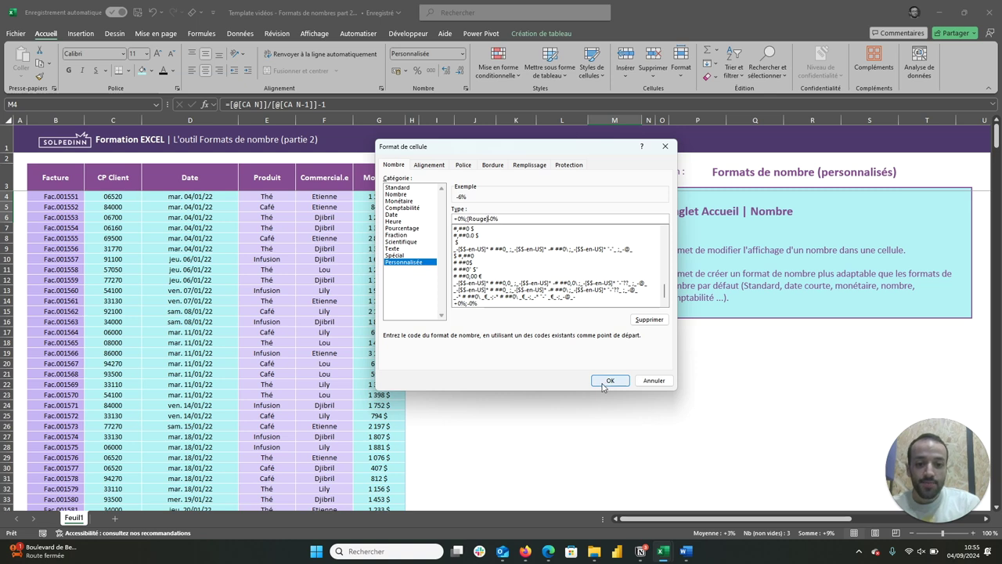
{"action": "left_click", "coordinate": [604, 384]}
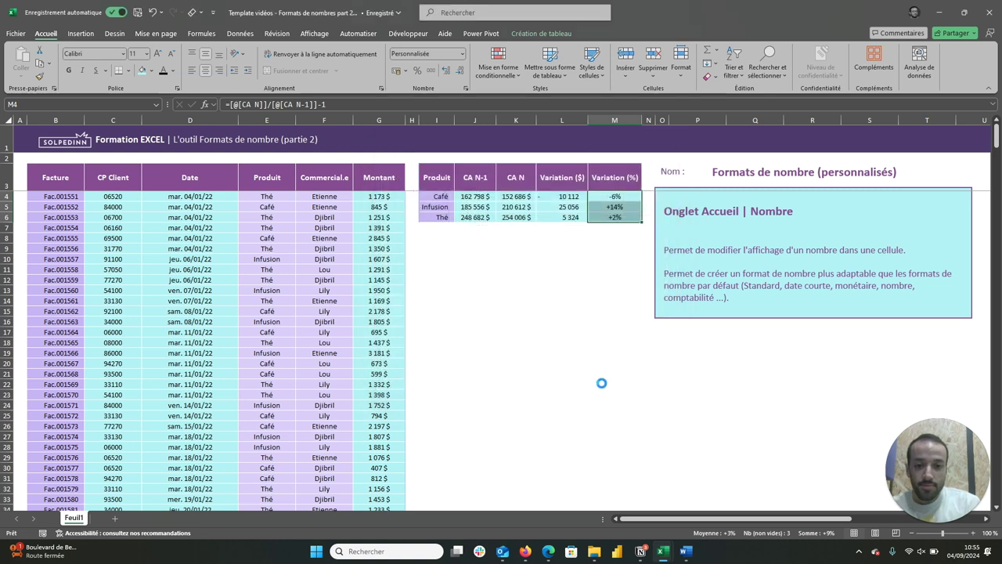
{"action": "left_click", "coordinate": [623, 277]}
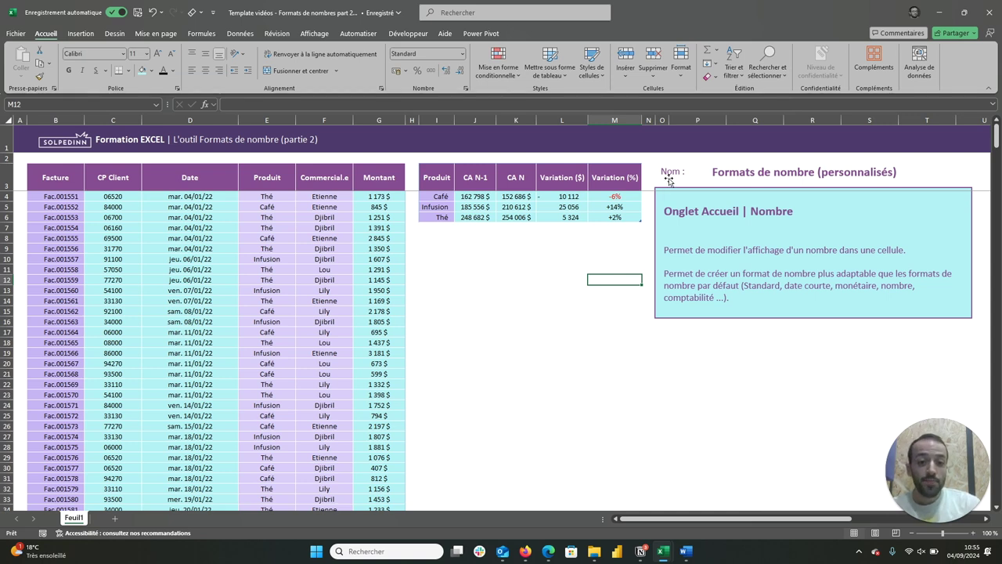
Step: Reselect M4:M6 and bring up its +0%;[Rouge]-0% custom code in Format de cellule
{"action": "left_click_drag", "start_coordinate": [631, 196], "coordinate": [630, 215]}
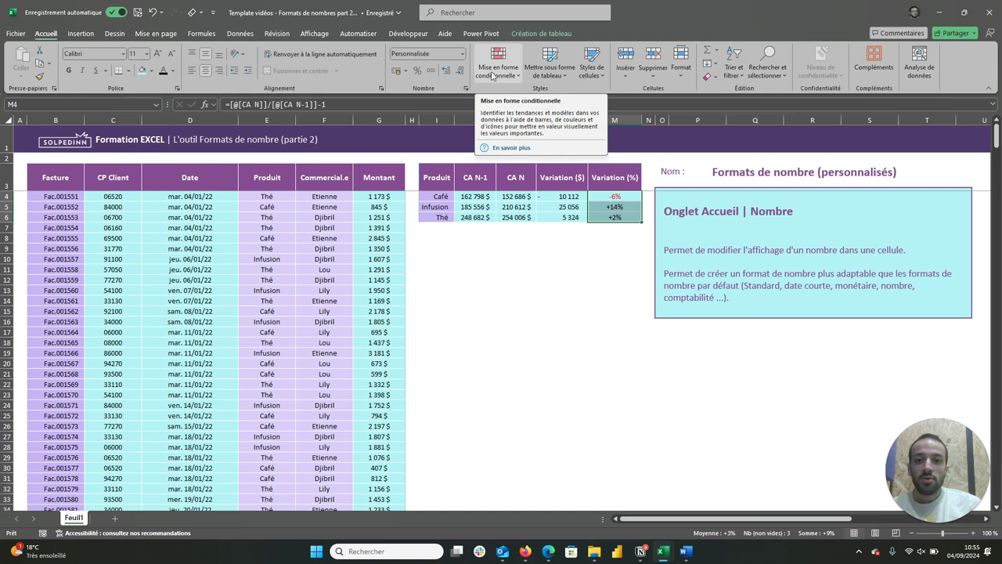
{"action": "left_click", "coordinate": [461, 53]}
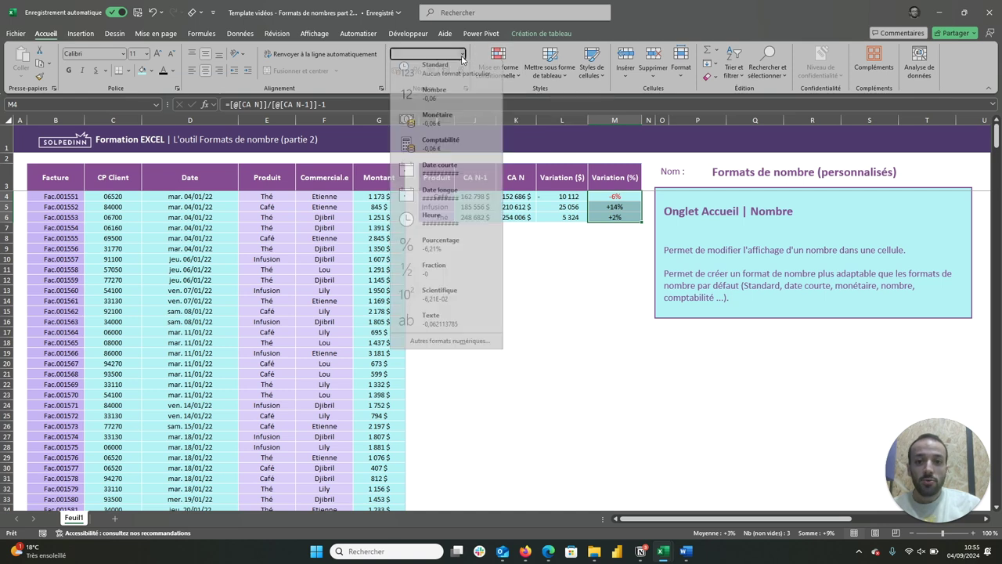
{"action": "left_click", "coordinate": [449, 345]}
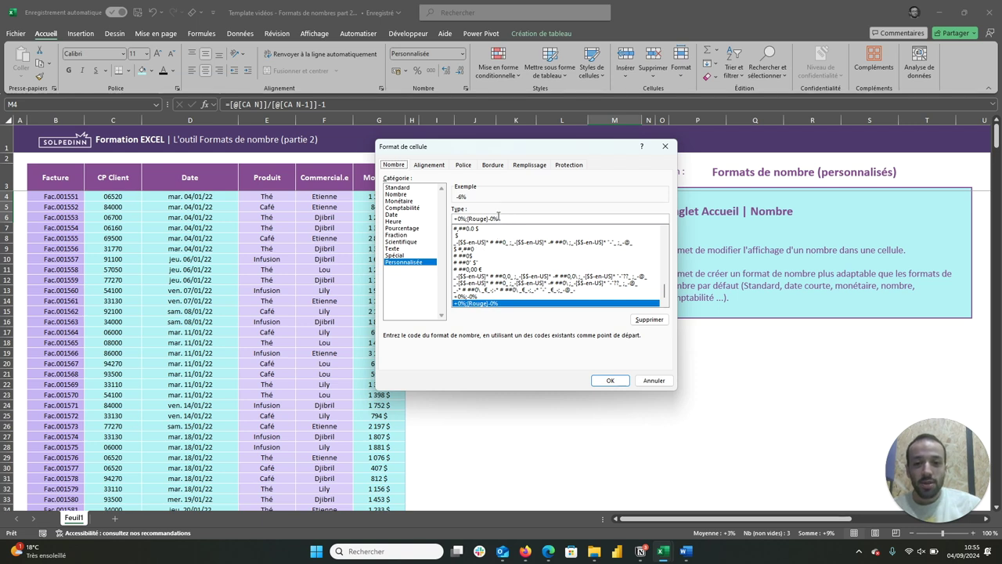
{"action": "right_click", "coordinate": [501, 218]}
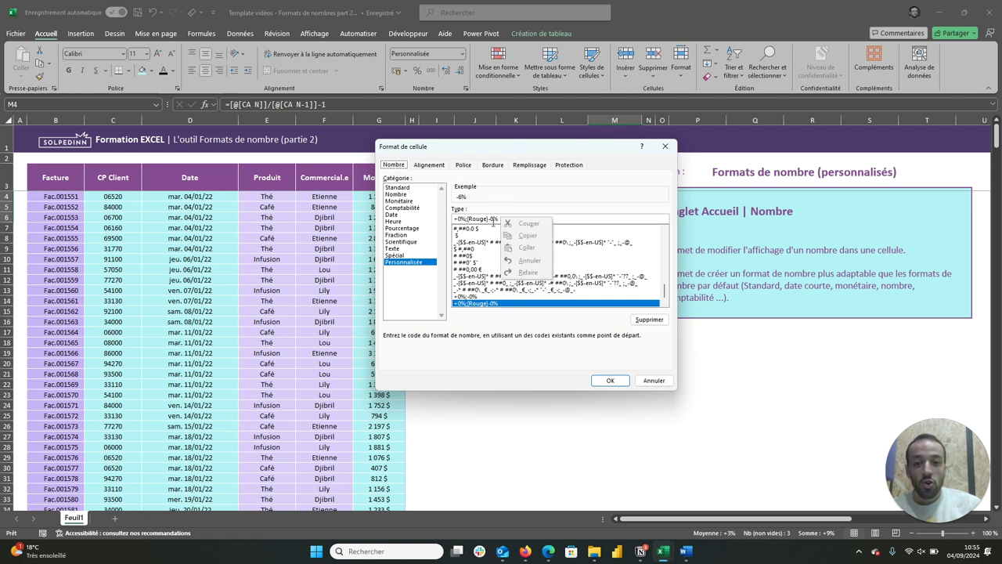
Step: Bring up the Windows emoji and symbol panel and move it over the Type code
{"action": "left_click", "coordinate": [565, 222]}
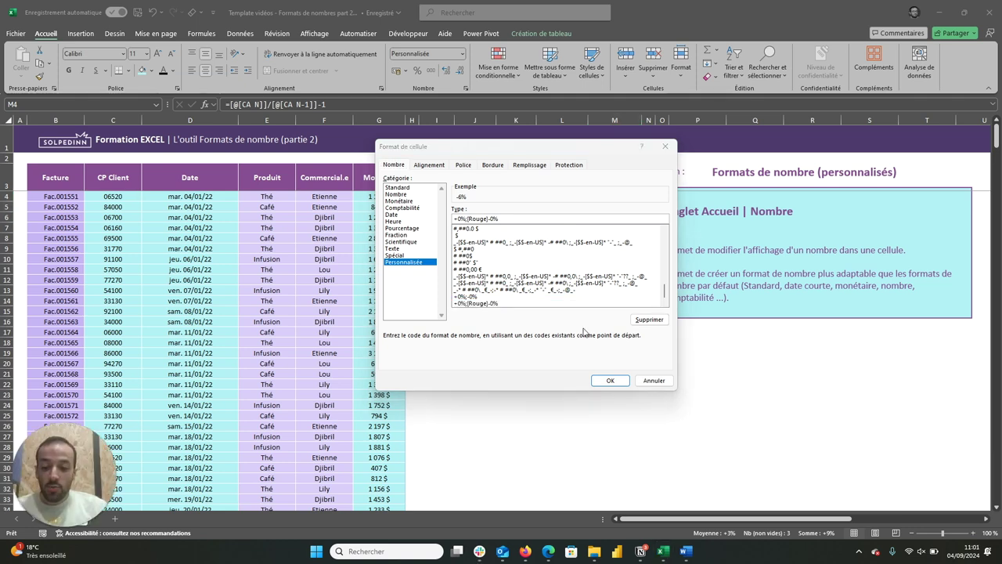
{"action": "key", "text": "super+period"}
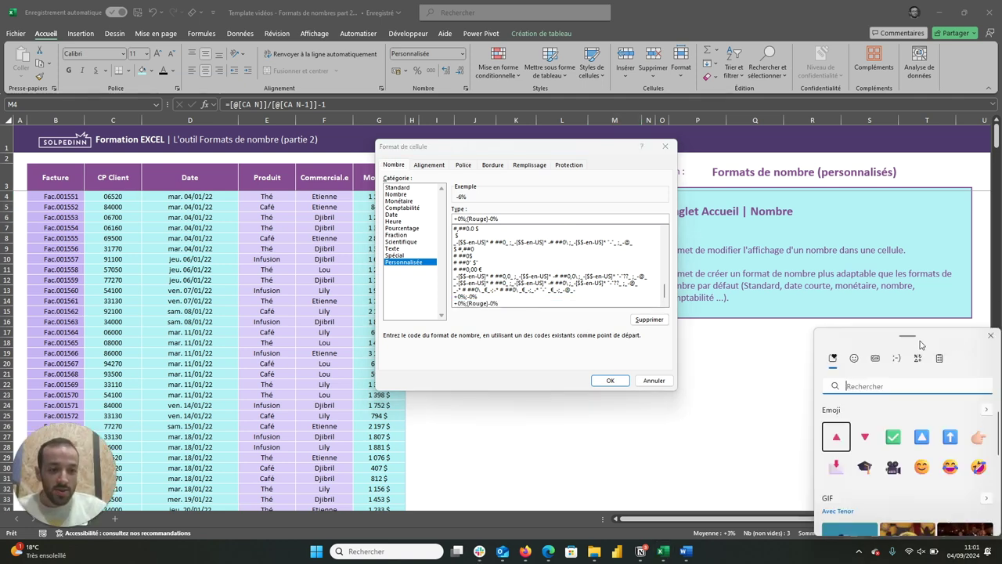
{"action": "left_click_drag", "start_coordinate": [919, 345], "coordinate": [645, 221]}
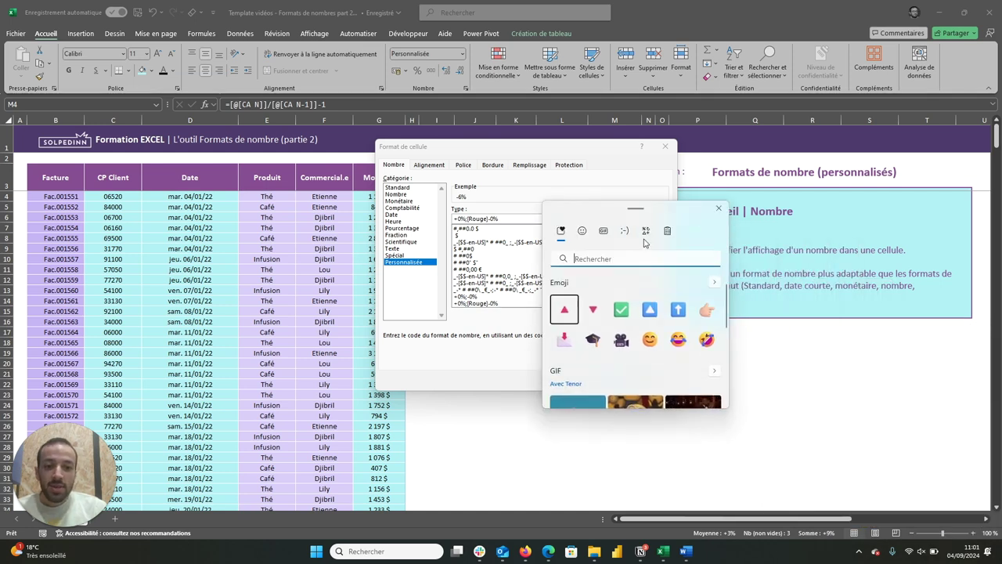
Step: Browse the panel's symbols collection for the up and down triangle arrows
{"action": "left_click", "coordinate": [645, 231]}
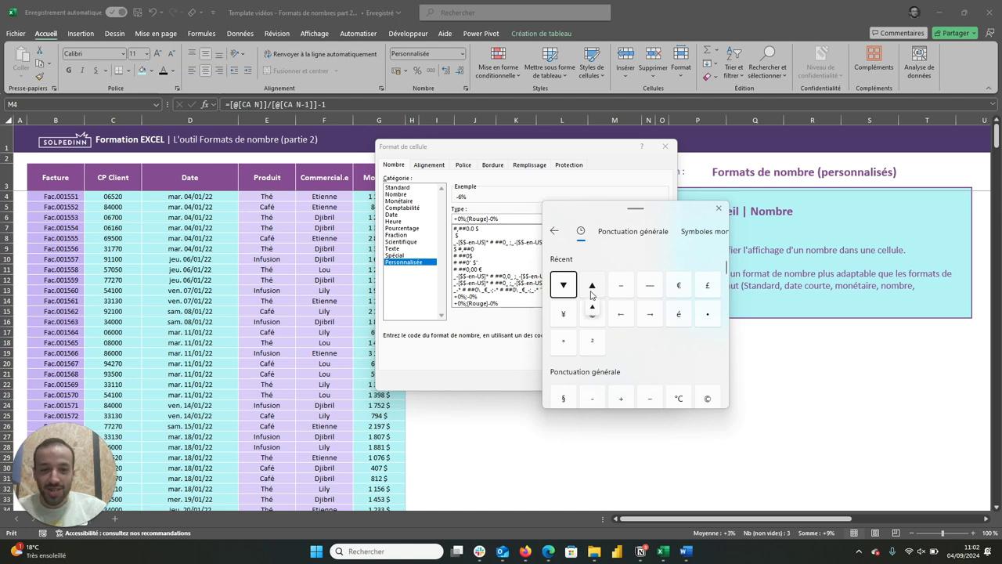
{"action": "scroll", "coordinate": [615, 352], "scroll_direction": "down", "scroll_amount": 5}
{"action": "scroll", "coordinate": [615, 351], "scroll_direction": "down", "scroll_amount": 3}
{"action": "scroll", "coordinate": [615, 352], "scroll_direction": "down", "scroll_amount": 5}
{"action": "scroll", "coordinate": [616, 352], "scroll_direction": "down", "scroll_amount": 5}
{"action": "scroll", "coordinate": [615, 351], "scroll_direction": "down", "scroll_amount": 3}
{"action": "scroll", "coordinate": [615, 349], "scroll_direction": "down", "scroll_amount": 5}
{"action": "scroll", "coordinate": [615, 350], "scroll_direction": "down", "scroll_amount": 5}
{"action": "scroll", "coordinate": [616, 350], "scroll_direction": "down", "scroll_amount": 5}
{"action": "scroll", "coordinate": [617, 351], "scroll_direction": "down", "scroll_amount": 5}
{"action": "scroll", "coordinate": [615, 352], "scroll_direction": "down", "scroll_amount": 5}
{"action": "scroll", "coordinate": [615, 351], "scroll_direction": "down", "scroll_amount": 5}
{"action": "scroll", "coordinate": [615, 351], "scroll_direction": "down", "scroll_amount": 5}
{"action": "scroll", "coordinate": [615, 351], "scroll_direction": "down", "scroll_amount": 3}
{"action": "scroll", "coordinate": [615, 351], "scroll_direction": "down", "scroll_amount": 3}
{"action": "scroll", "coordinate": [615, 351], "scroll_direction": "down", "scroll_amount": 3}
{"action": "scroll", "coordinate": [615, 352], "scroll_direction": "down", "scroll_amount": 3}
{"action": "scroll", "coordinate": [615, 352], "scroll_direction": "up", "scroll_amount": 20}
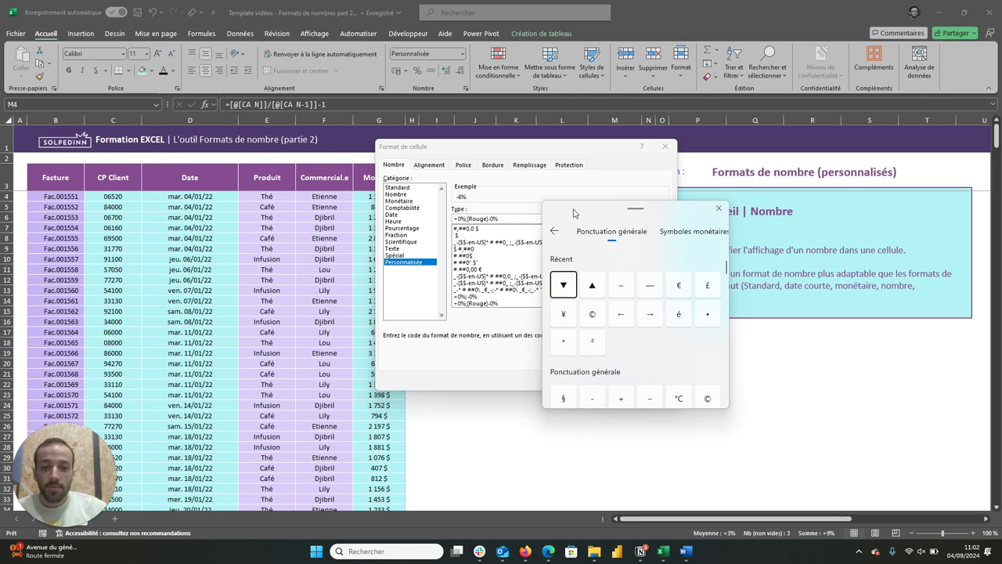
{"action": "left_click", "coordinate": [719, 209]}
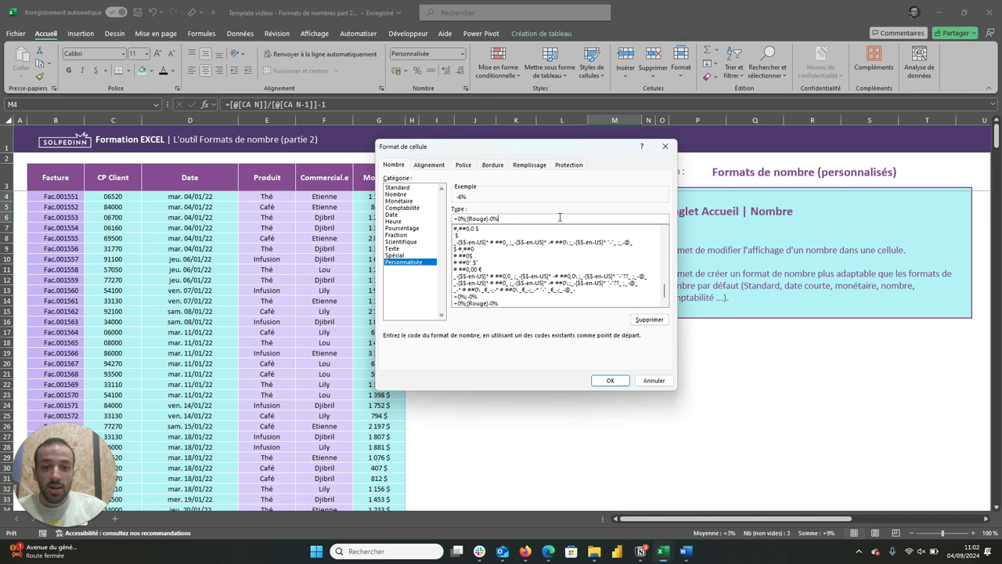
{"action": "key", "text": "super+period"}
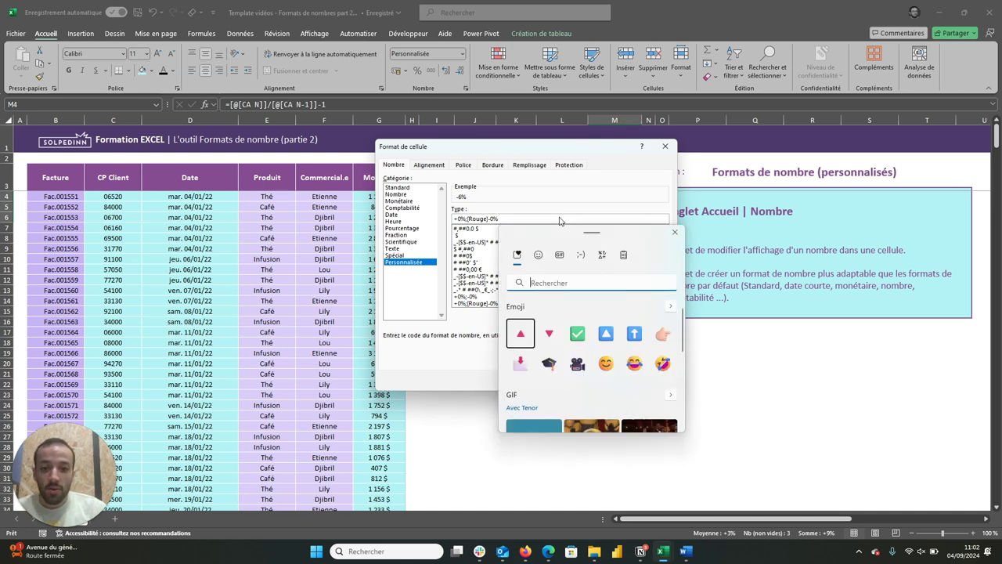
Step: Add ▲ after +0% and apply the code +0%▲;[Rouge]-0%▼ to the Variation (%) cells
{"action": "left_click", "coordinate": [602, 256]}
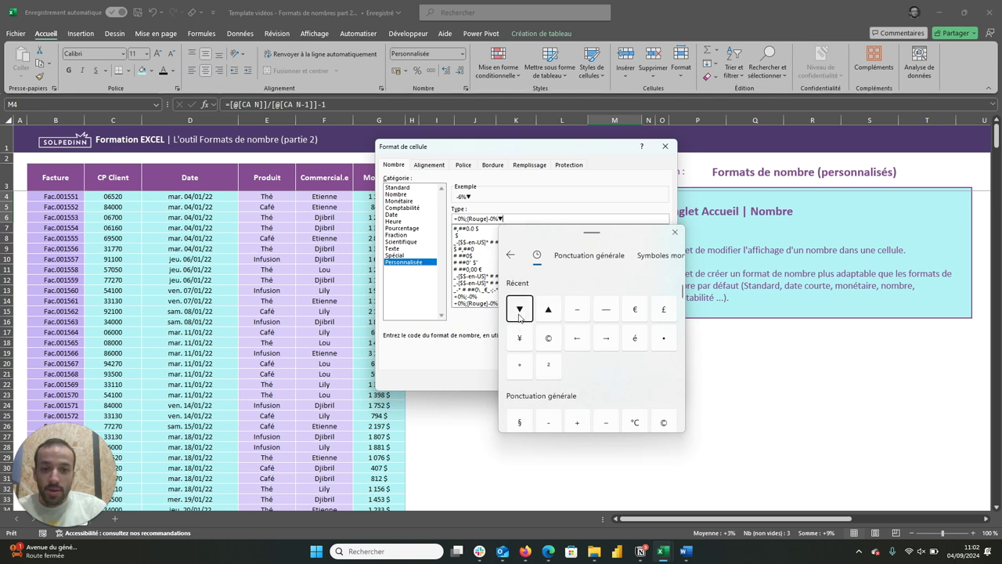
{"action": "left_click", "coordinate": [460, 219]}
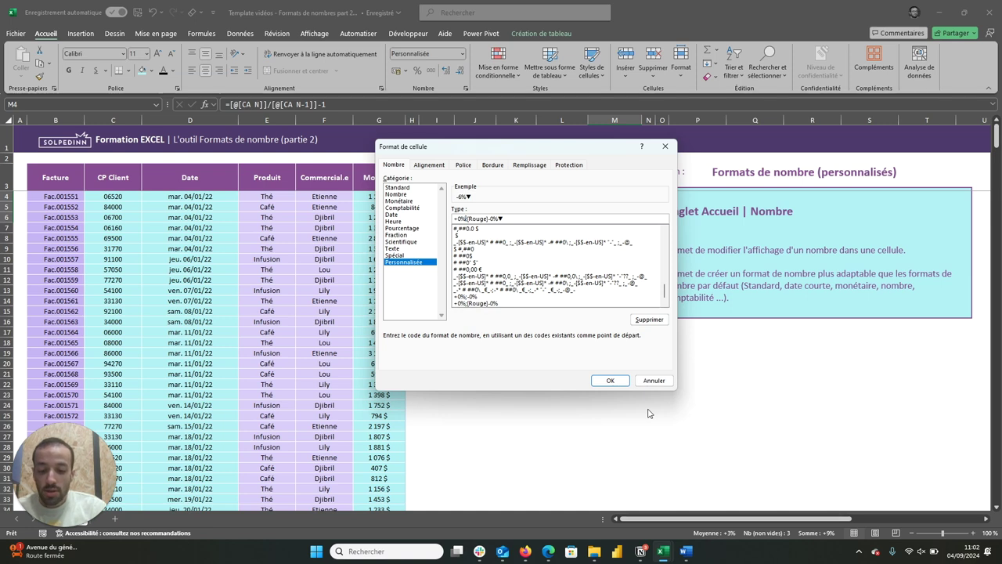
{"action": "key", "text": "super+period"}
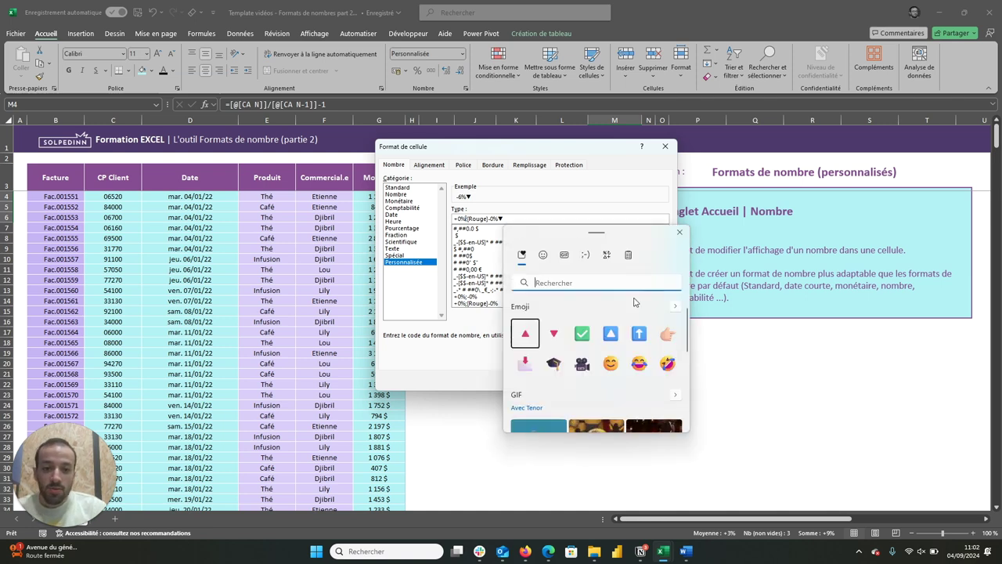
{"action": "left_click", "coordinate": [607, 256]}
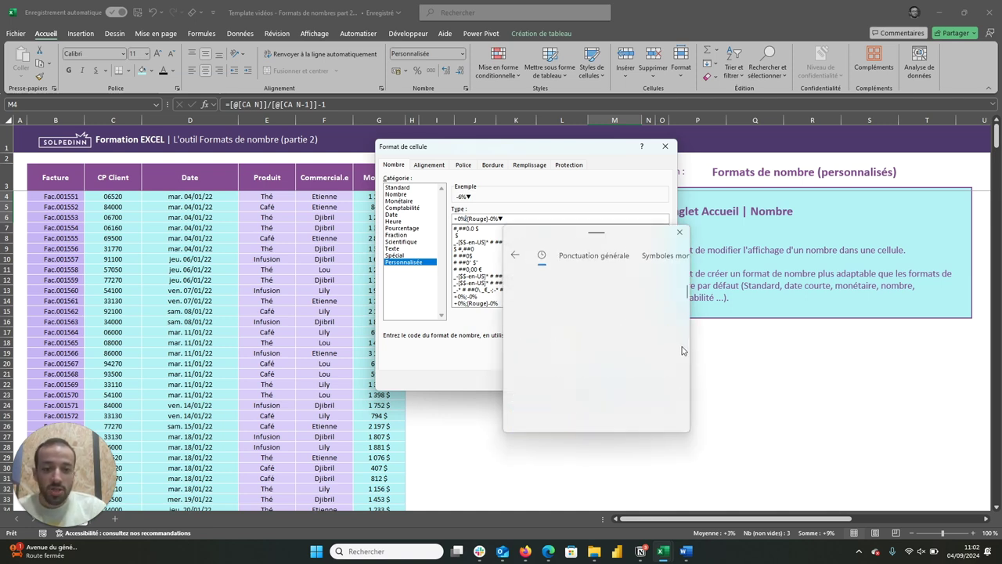
{"action": "left_click", "coordinate": [556, 312]}
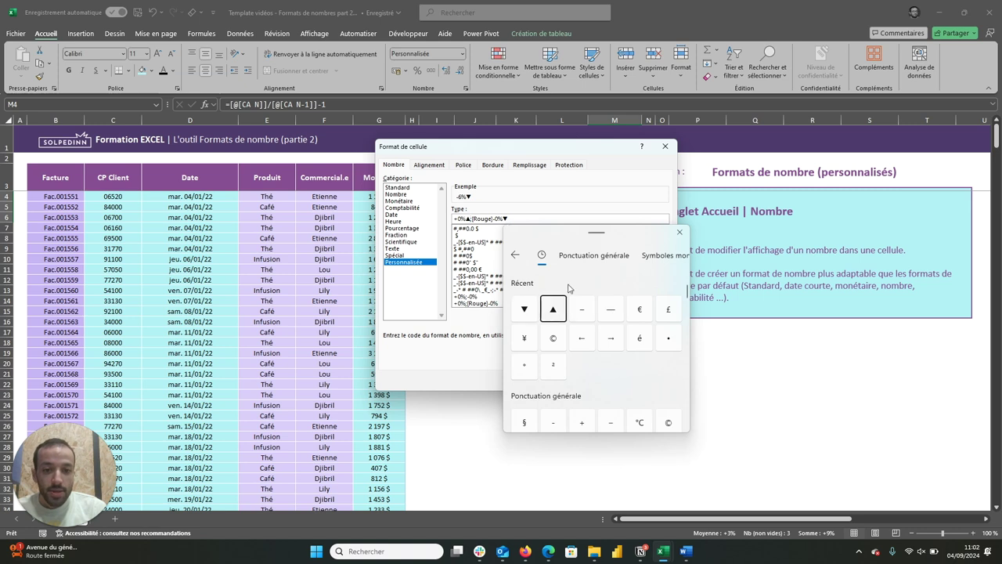
{"action": "left_click", "coordinate": [680, 231]}
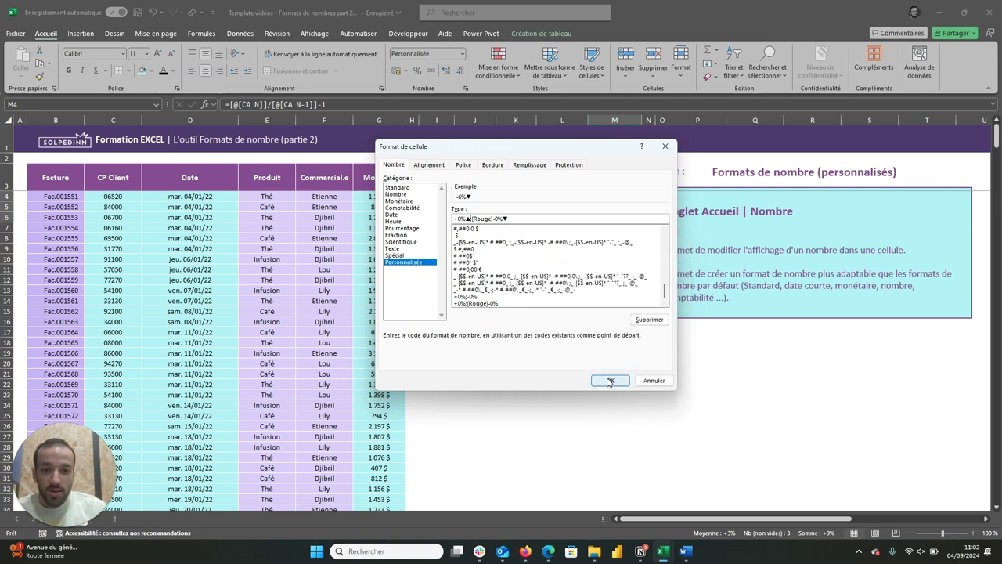
{"action": "left_click", "coordinate": [609, 381]}
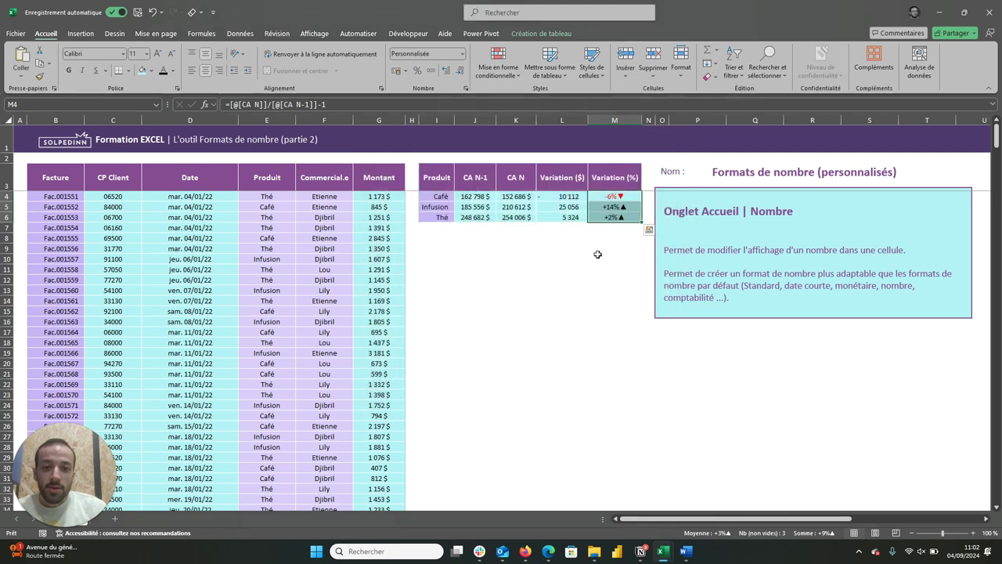
Step: Select the Variation ($) values in L4:L6 and show the Number Format list
{"action": "left_click", "coordinate": [597, 257]}
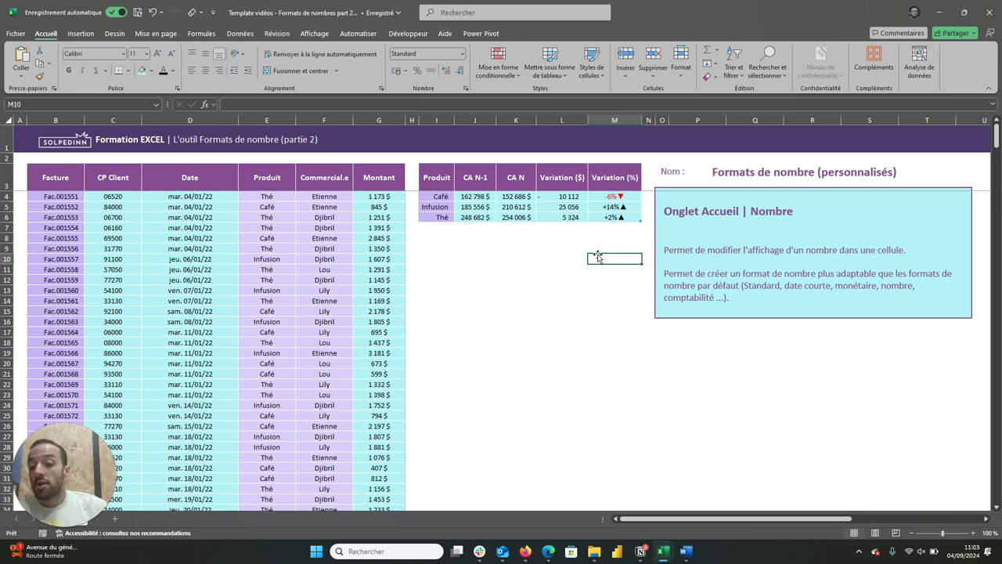
{"action": "left_click_drag", "start_coordinate": [569, 196], "coordinate": [562, 217]}
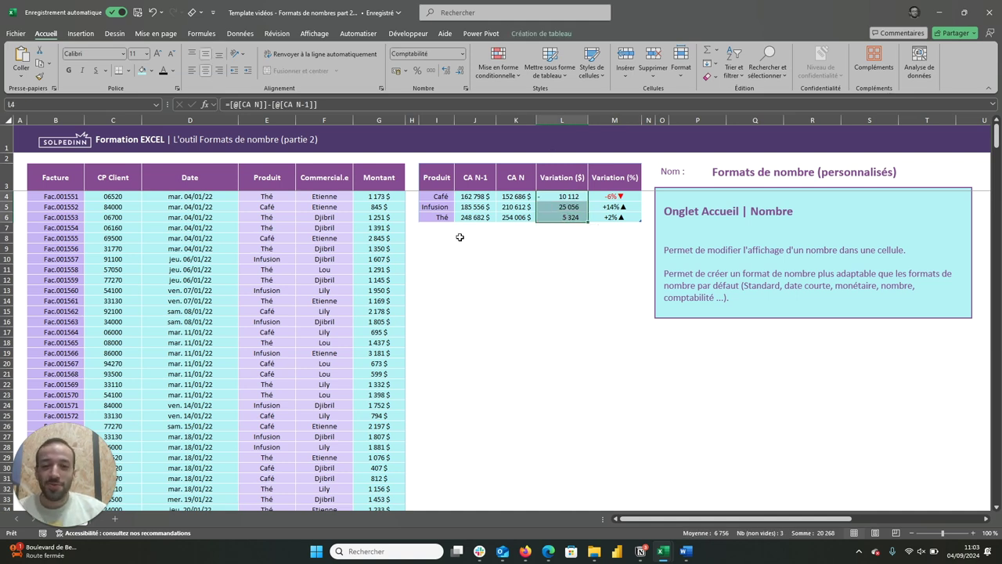
{"action": "left_click", "coordinate": [456, 53]}
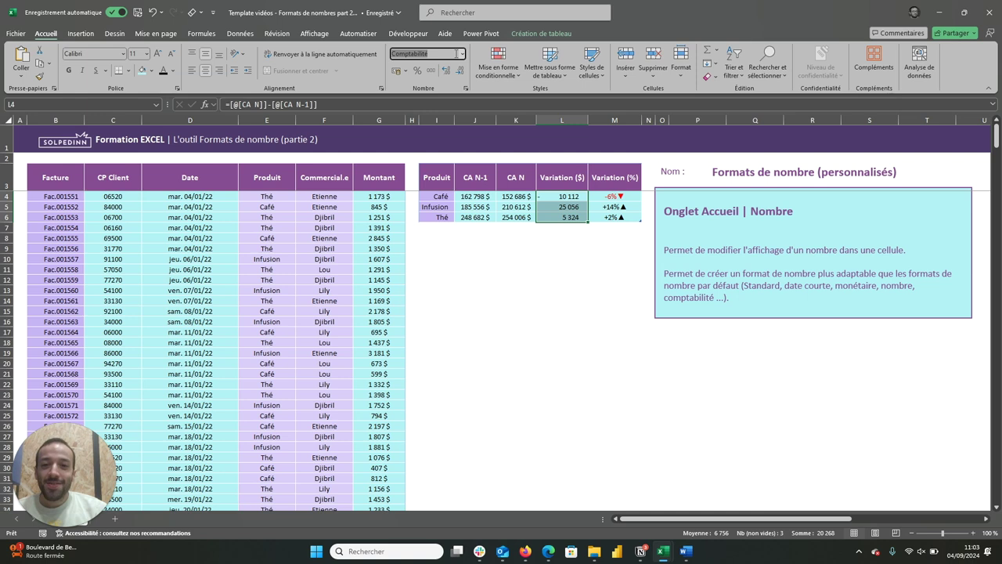
{"action": "left_click", "coordinate": [462, 53]}
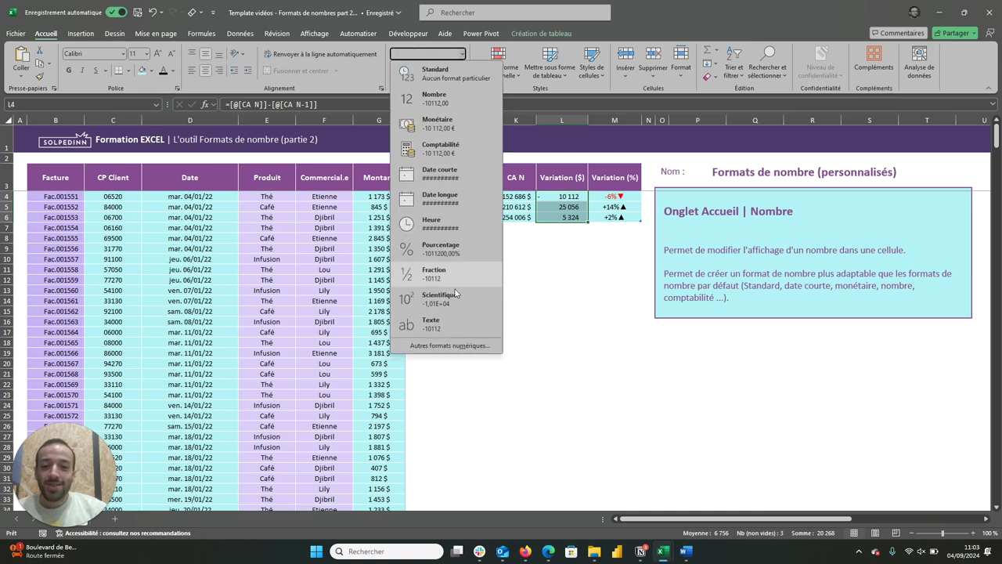
Step: In Custom number formats, replace the existing code with # followed by a ▲ arrow
{"action": "left_click", "coordinate": [443, 345]}
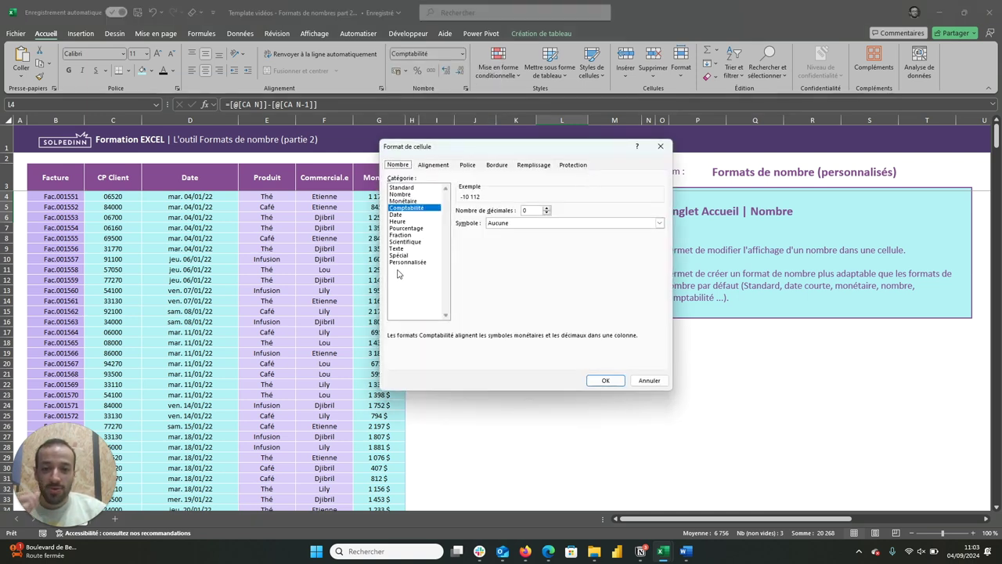
{"action": "left_click", "coordinate": [399, 262]}
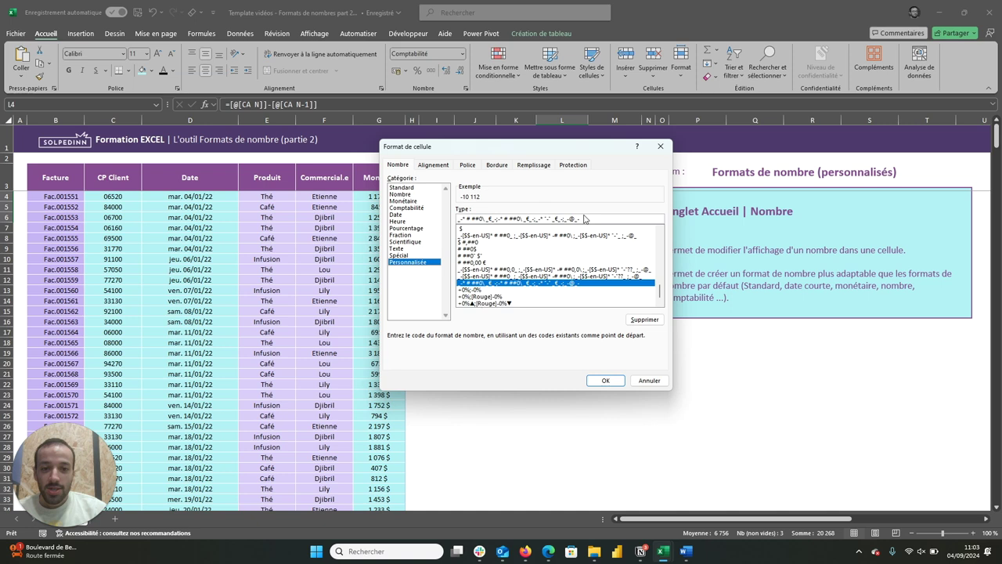
{"action": "left_click_drag", "start_coordinate": [567, 219], "coordinate": [414, 202]}
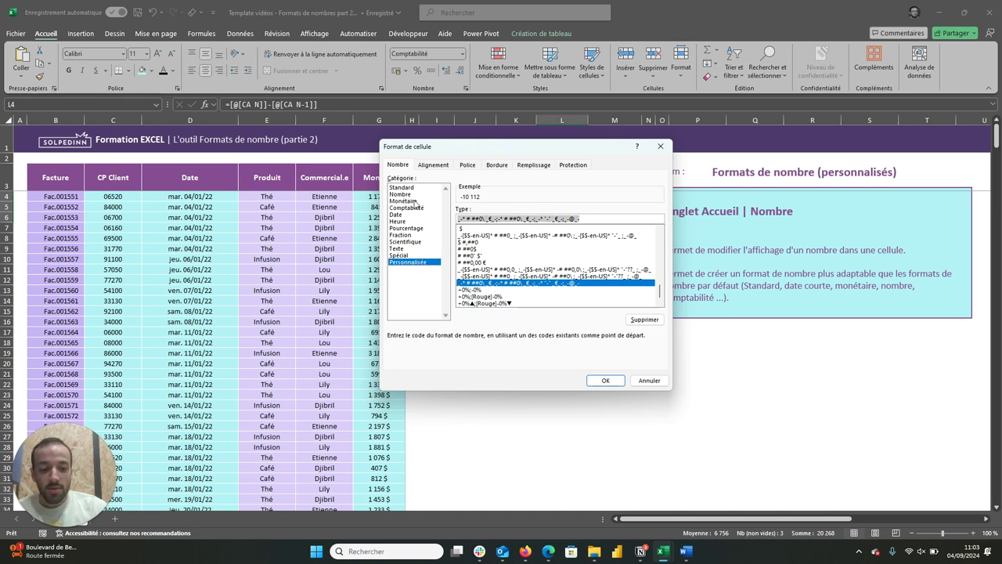
{"action": "key", "text": "BackSpace"}
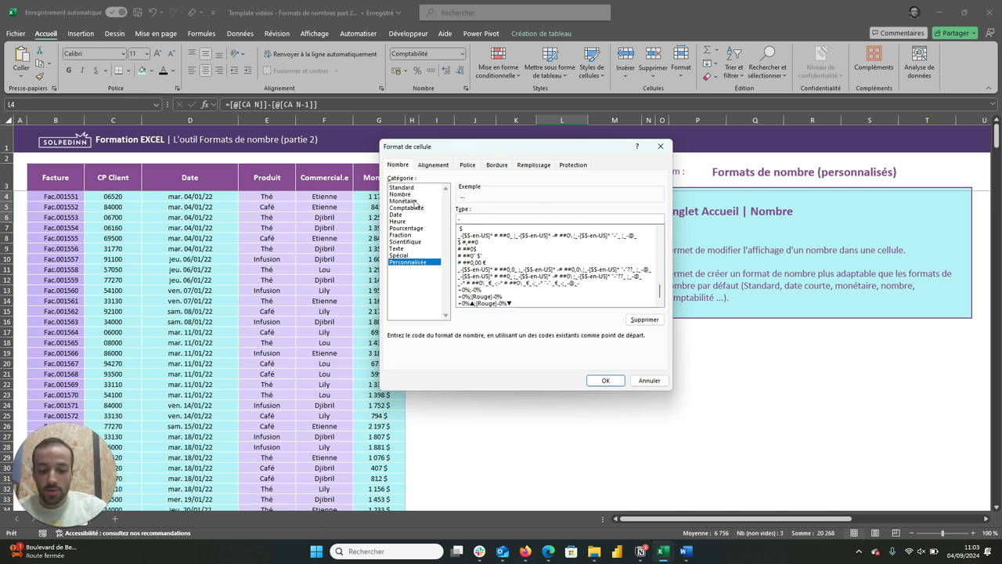
{"action": "type", "text": "# ##0"}
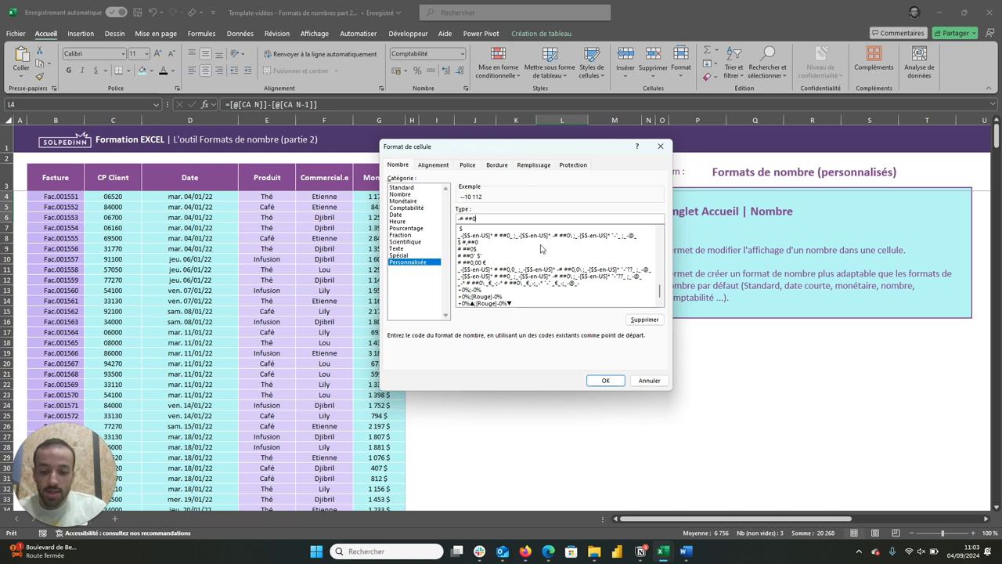
{"action": "key", "text": "super+period"}
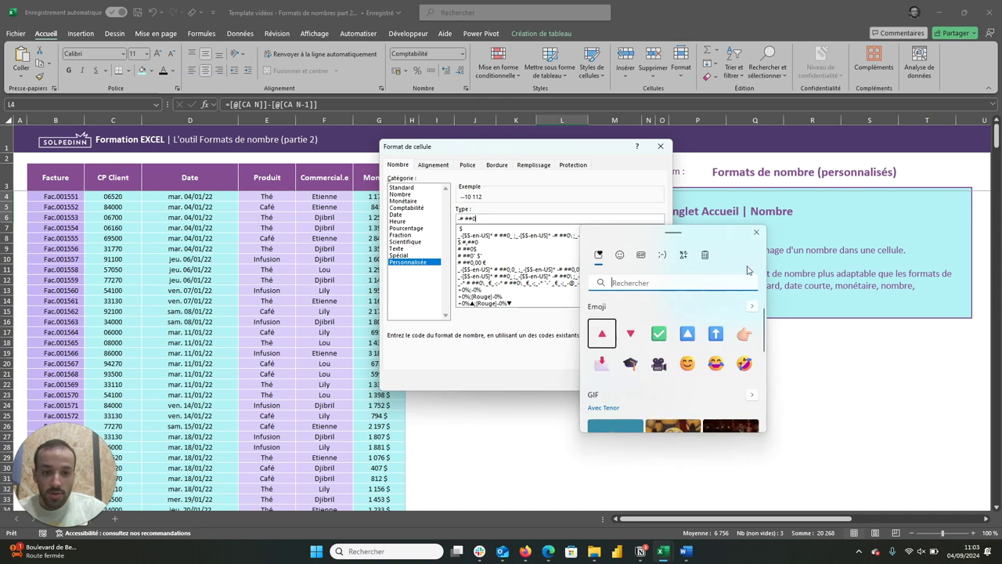
{"action": "left_click", "coordinate": [683, 255]}
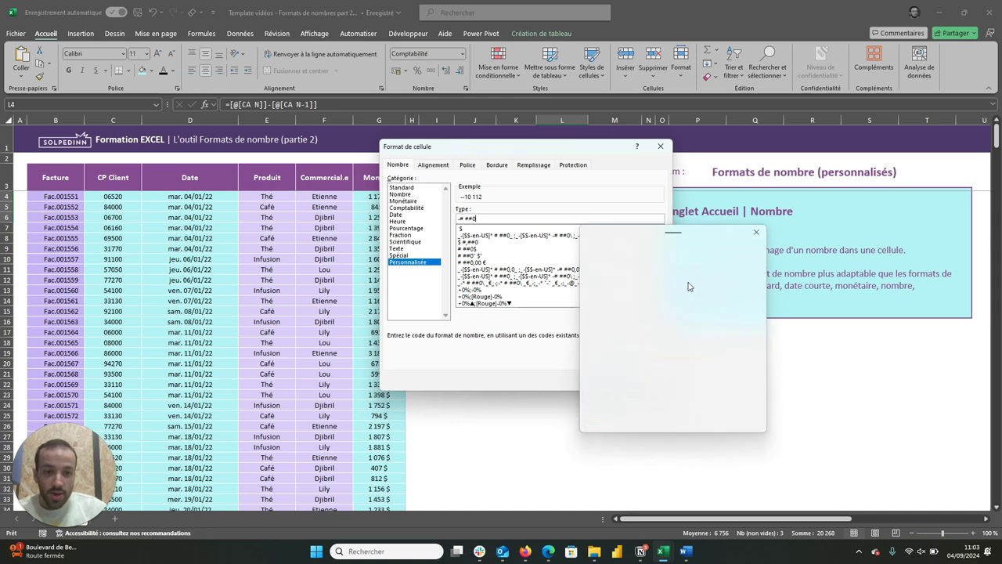
{"action": "left_click", "coordinate": [608, 312]}
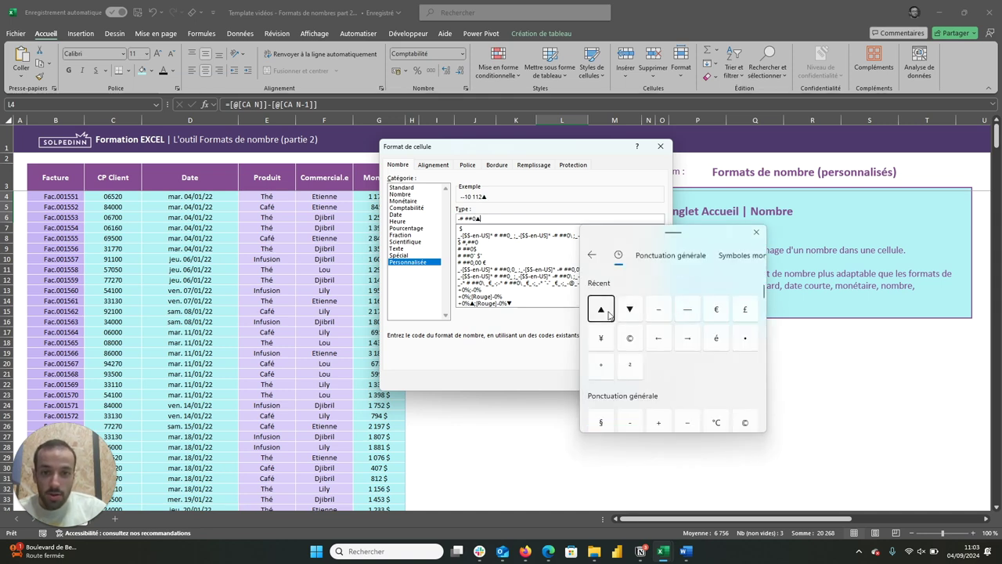
Step: Extend the code with a semicolon, a leading + sign, # ## digits and [Rouge] for negatives
{"action": "type", "text": ";"}
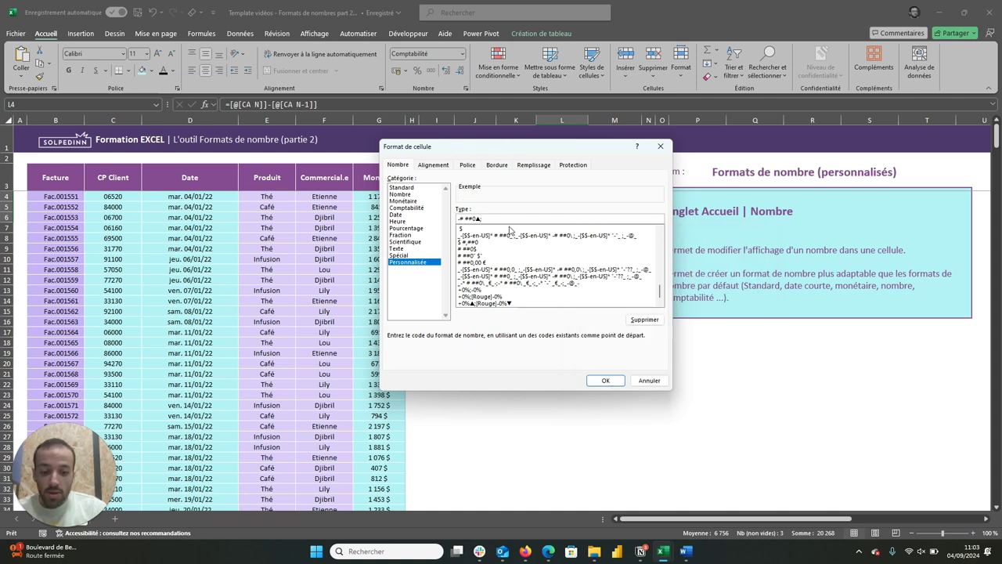
{"action": "left_click", "coordinate": [460, 219]}
{"action": "type", "text": "+"}
{"action": "left_click", "coordinate": [510, 219]}
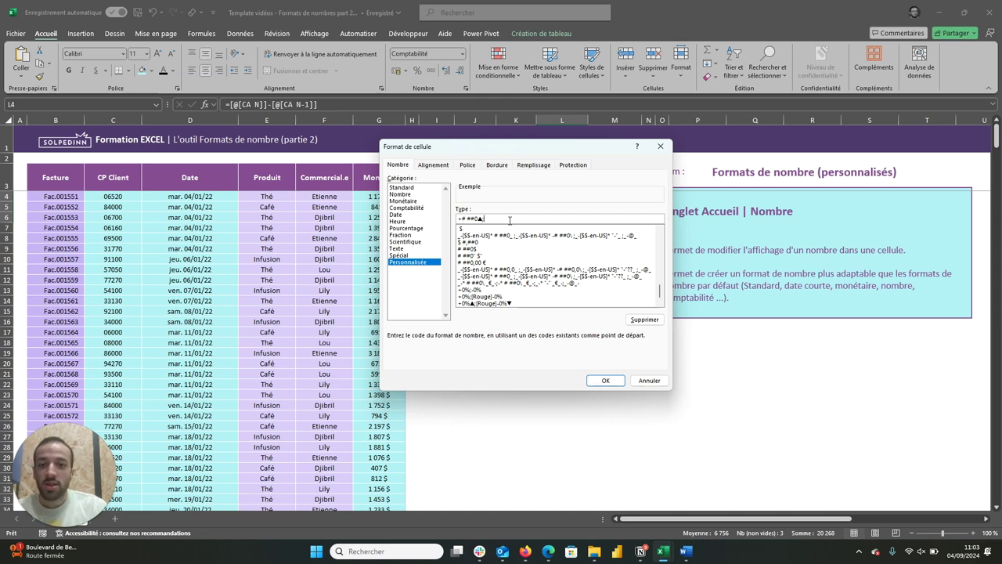
{"action": "type", "text": "# ##0"}
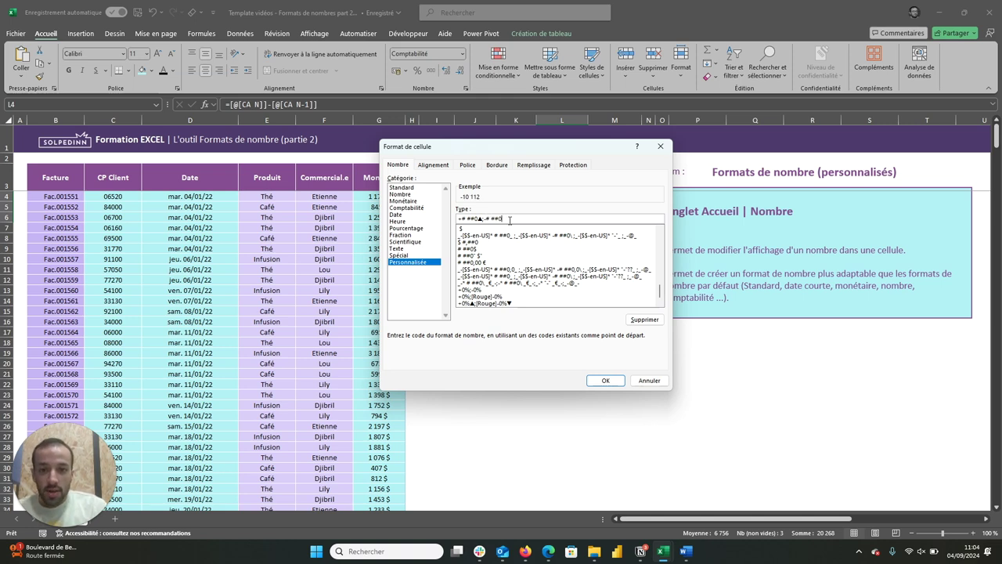
{"action": "left_click", "coordinate": [485, 218]}
{"action": "type", "text": "[Rouge]"}
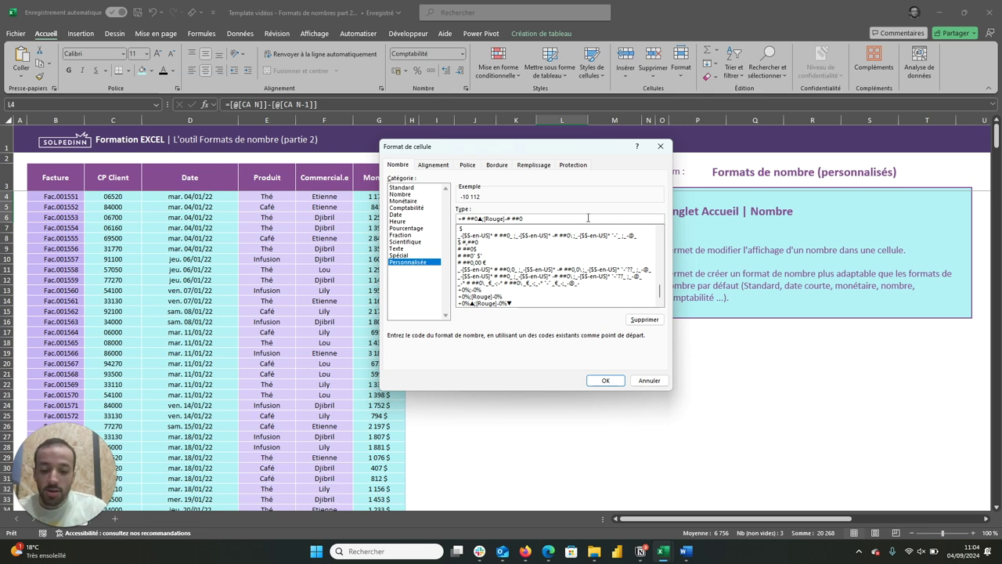
Step: Add ▼ to the negative section and apply +# ##0▲;[Rouge]-# ##0▼ to the Variation ($) cells
{"action": "key", "text": "super+period"}
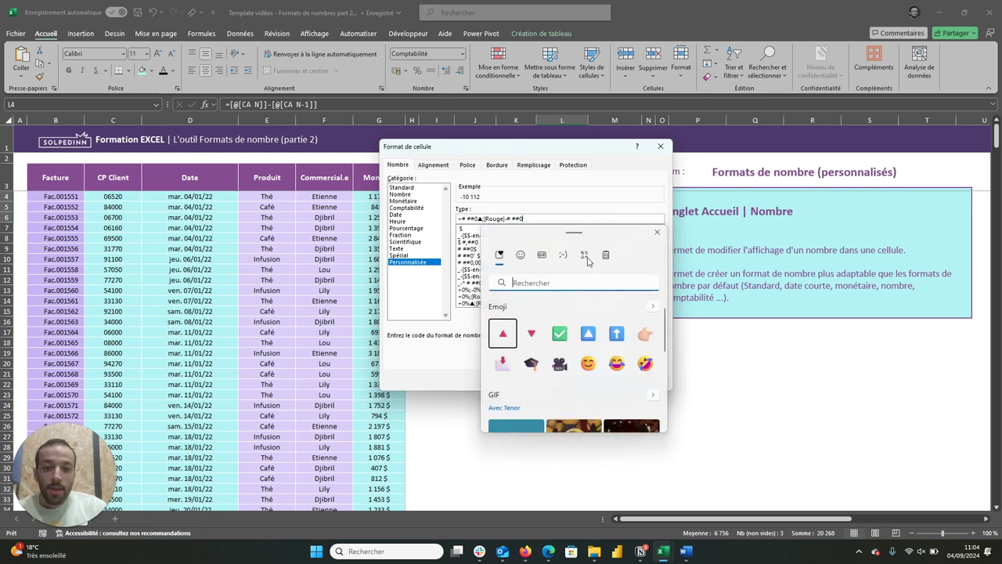
{"action": "left_click", "coordinate": [584, 257]}
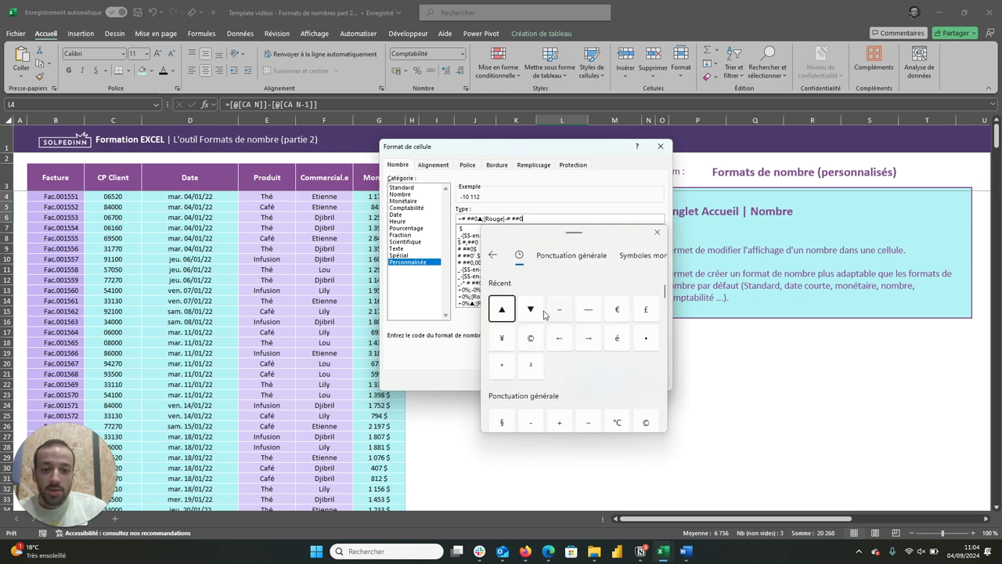
{"action": "double_click", "coordinate": [535, 312]}
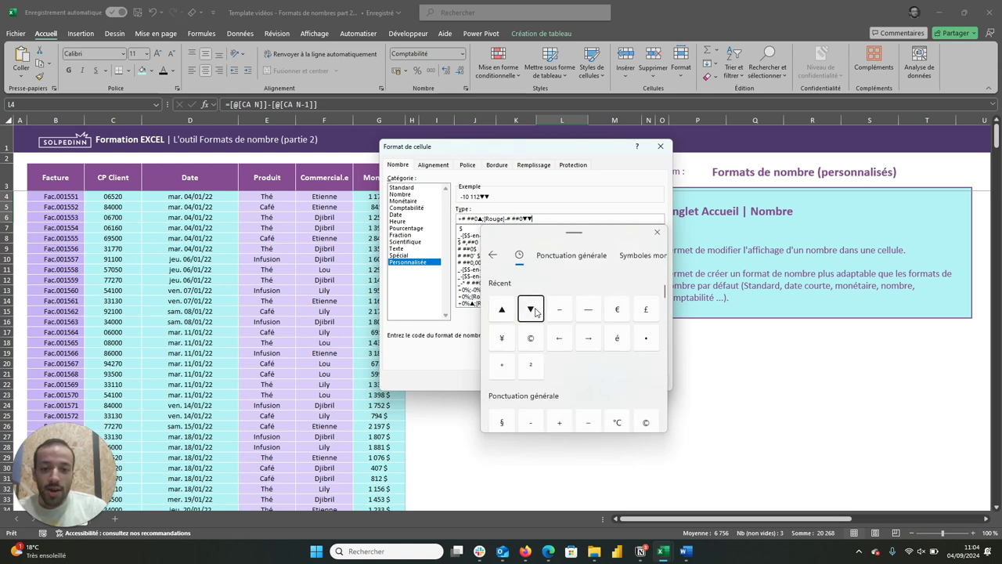
{"action": "left_click", "coordinate": [657, 234]}
{"action": "key", "text": "BackSpace"}
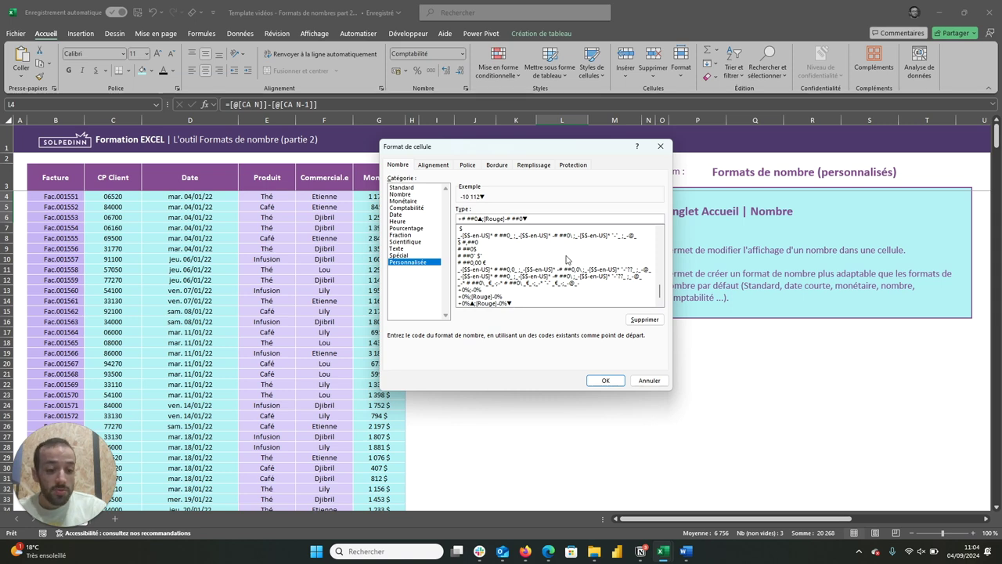
{"action": "left_click", "coordinate": [616, 381]}
{"action": "left_click", "coordinate": [602, 340]}
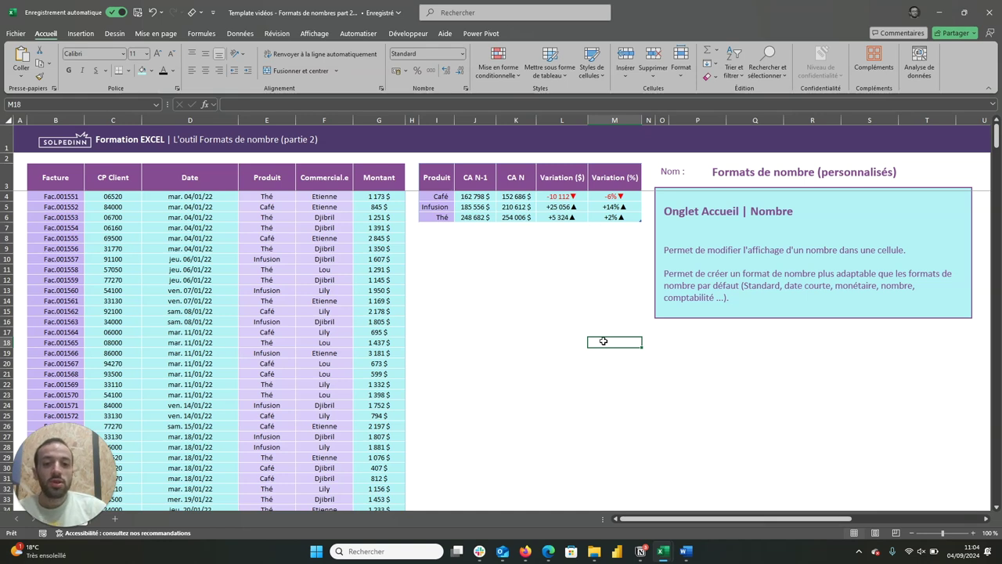